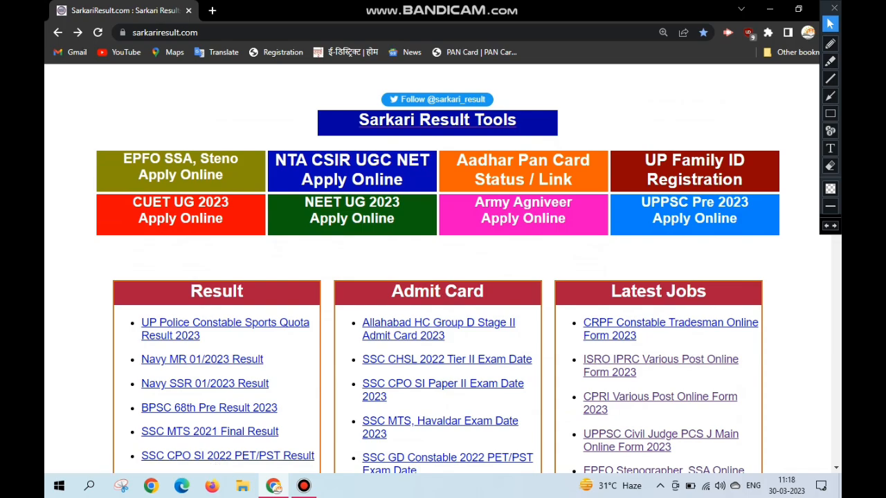
- Open the UPPSC Pre 2023 Online Form page from the Latest Jobs list
scroll(443, 270, down, 3)
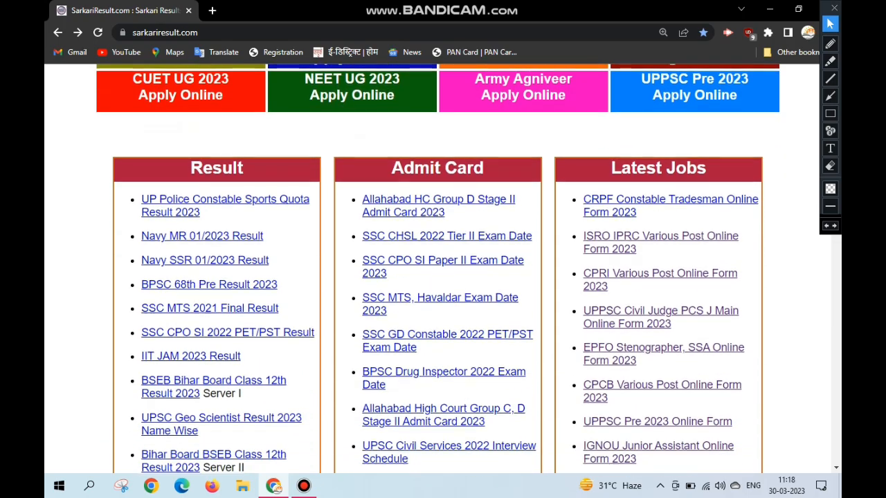
scroll(443, 270, down, 1)
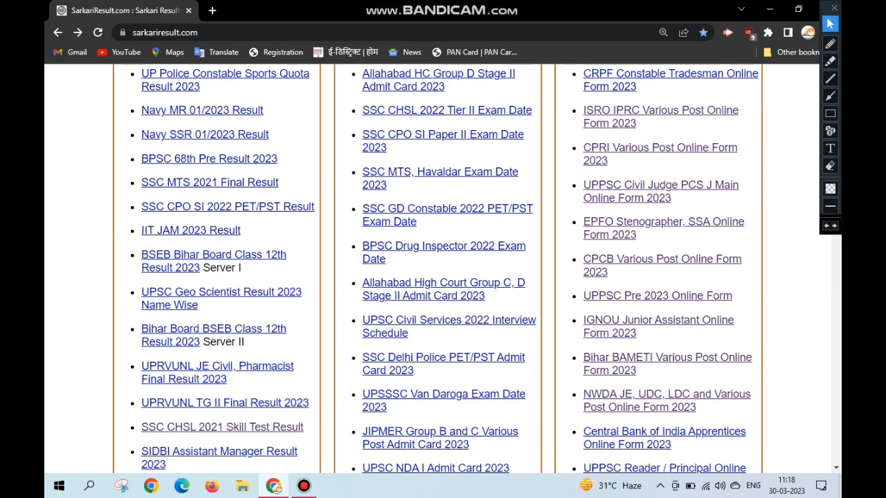
click(830, 113)
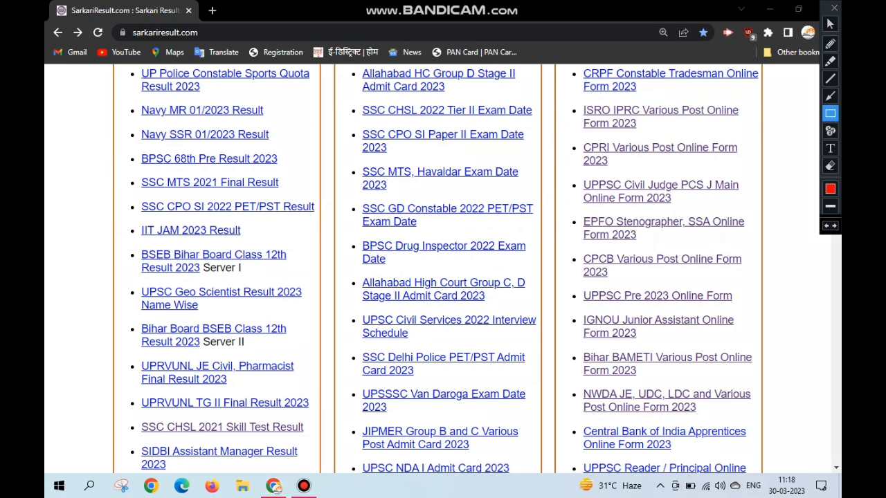
mouse_move(578, 287)
mouse_down()
mouse_move(642, 314)
mouse_move(715, 318)
mouse_move(741, 307)
mouse_up()
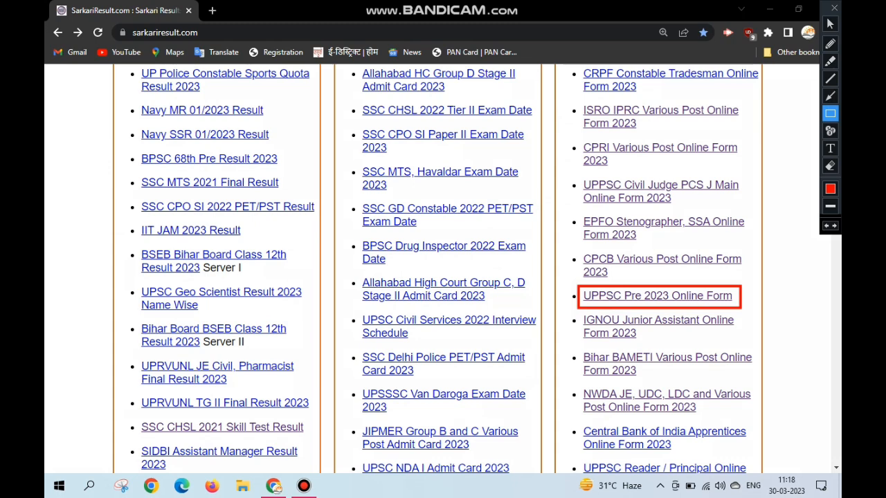
key(ctrl+z)
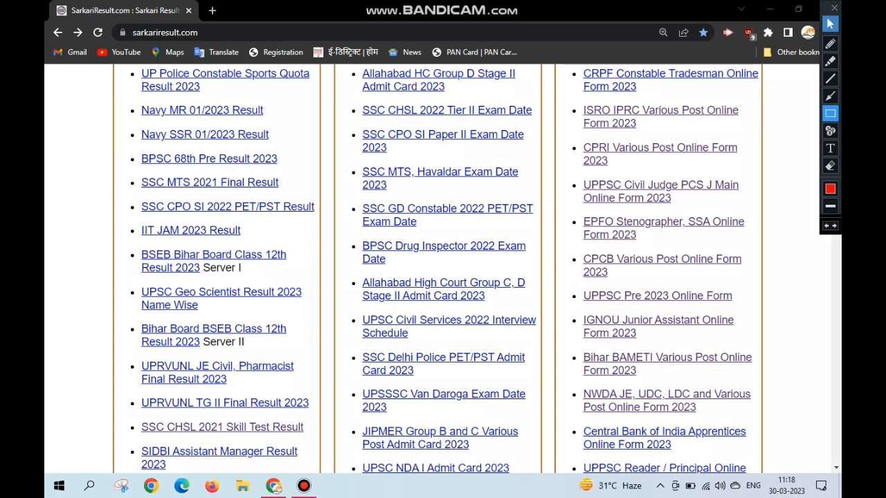
click(829, 23)
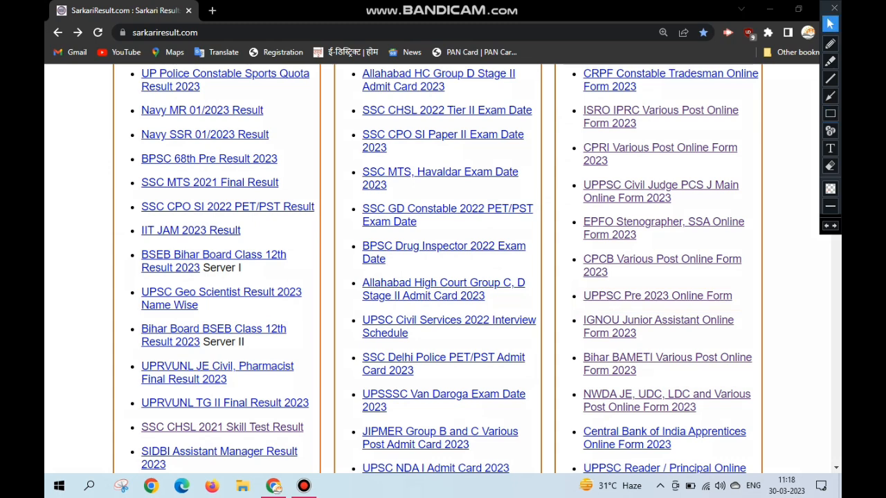
click(657, 295)
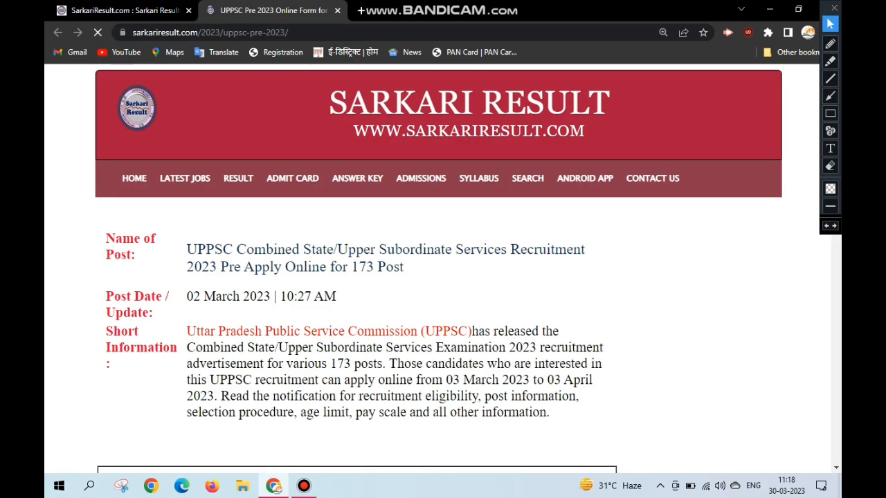
- Read the important dates and application fee details in the UPPSC Pre 2023 notification
scroll(438, 268, down, 2)
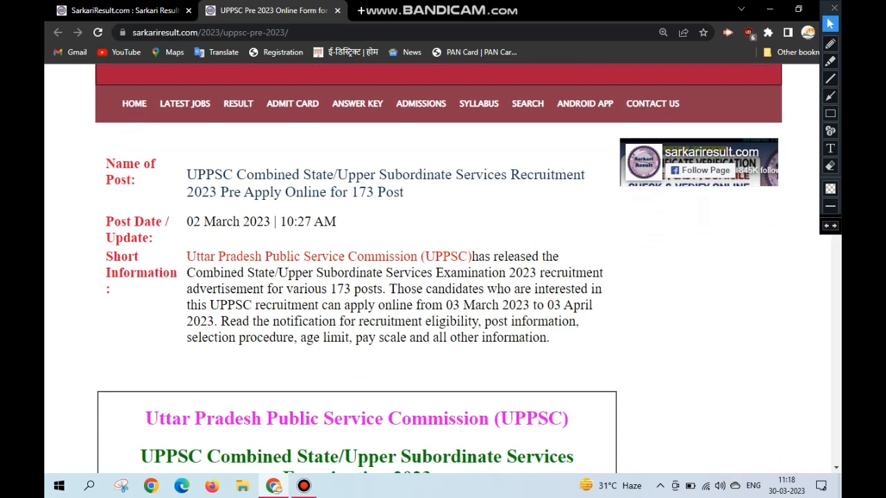
scroll(438, 268, down, 2)
scroll(438, 268, down, 3)
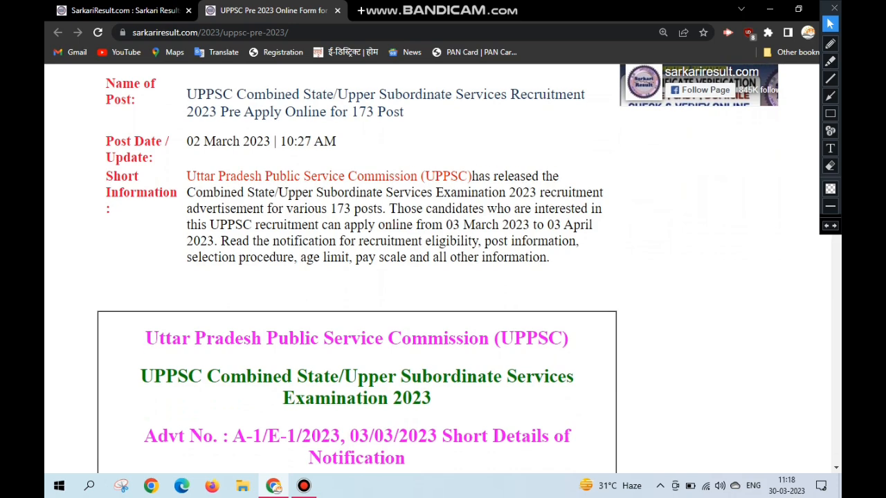
scroll(357, 266, down, 6)
scroll(357, 265, down, 4)
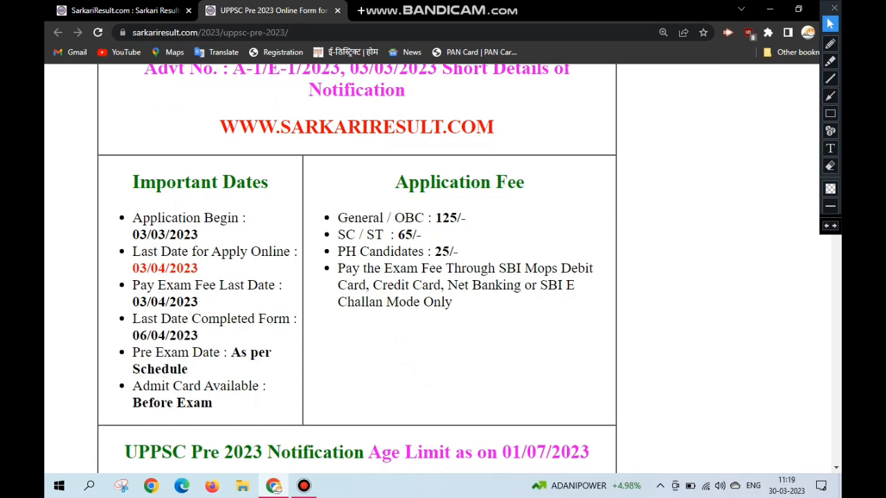
drag(132, 235, 198, 235)
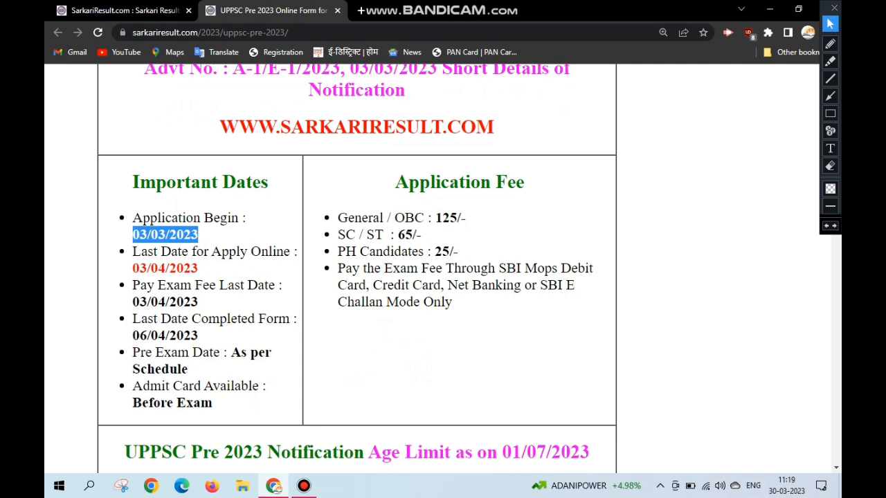
drag(132, 267, 198, 268)
drag(132, 301, 201, 318)
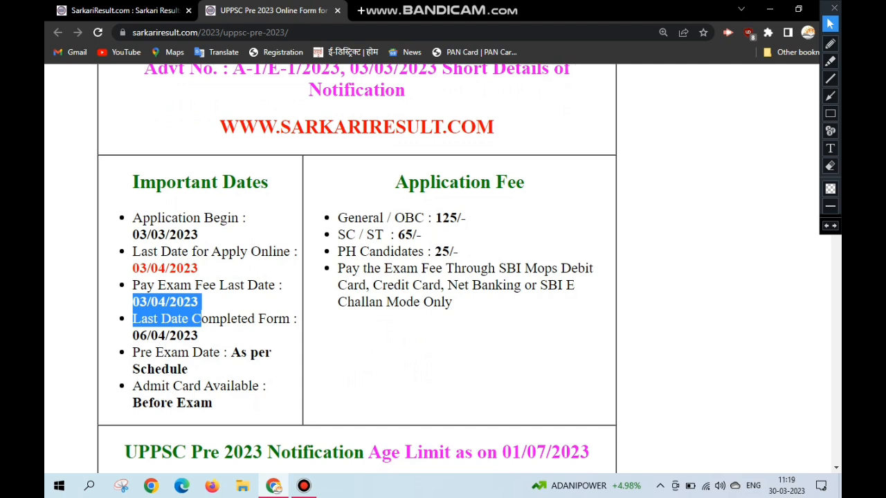
drag(132, 335, 198, 335)
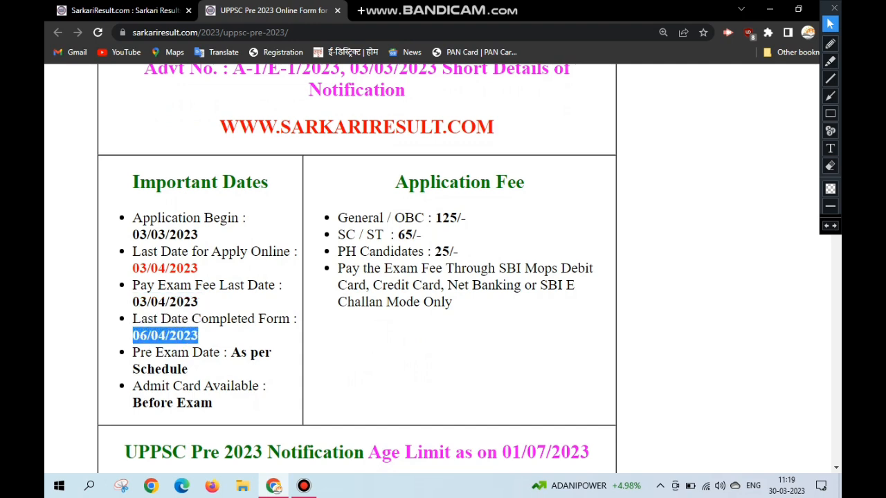
drag(434, 218, 452, 301)
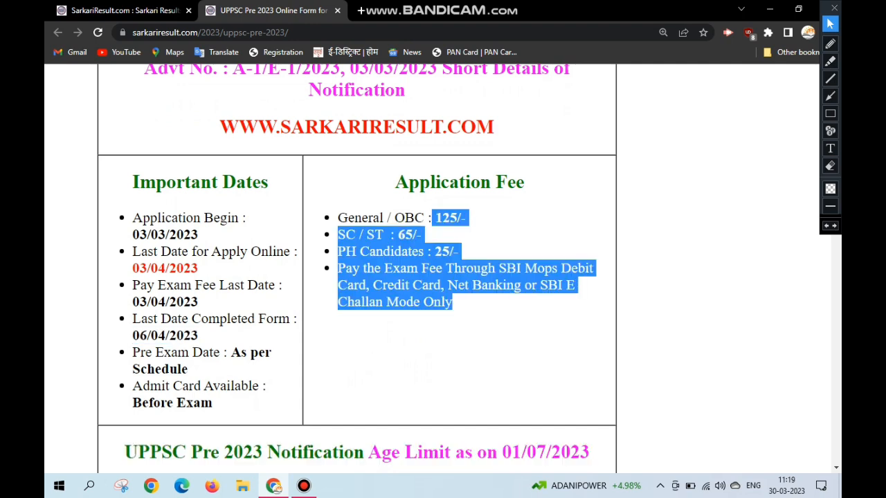
click(415, 361)
- Open the Apply Online link in the notification's Some Useful Important Links section
scroll(416, 361, down, 1)
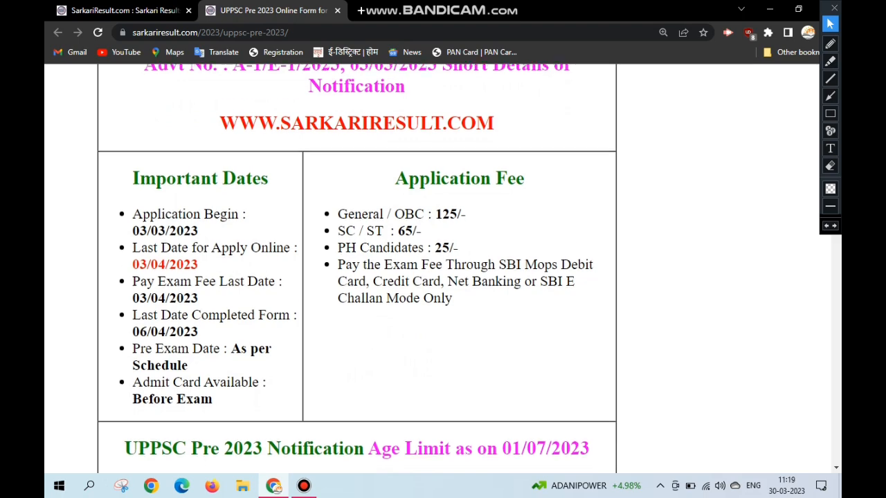
scroll(357, 268, down, 2)
scroll(357, 268, down, 1)
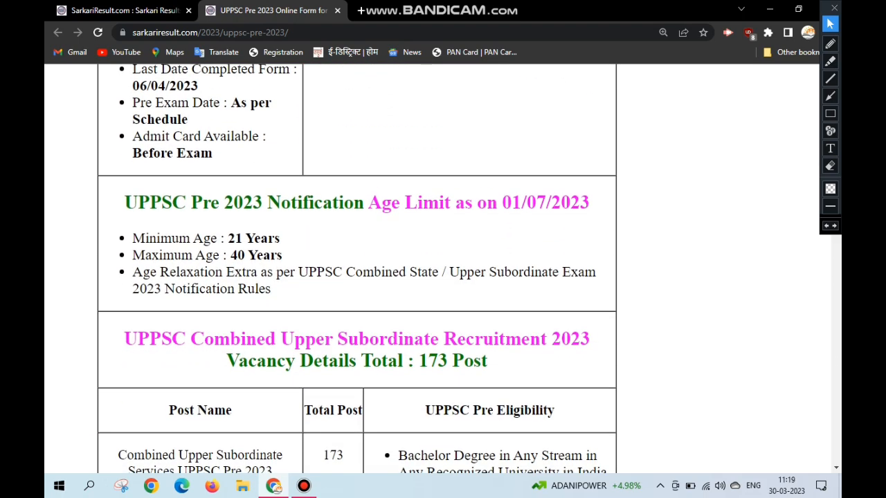
scroll(358, 268, down, 2)
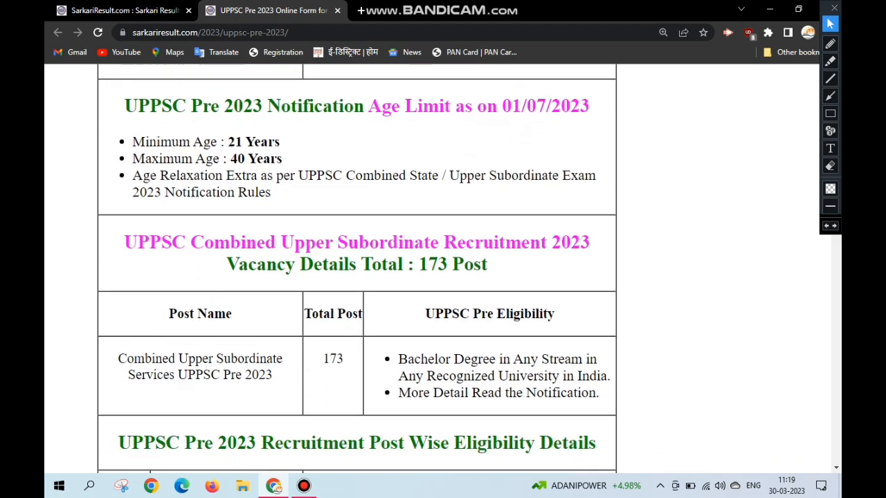
scroll(357, 268, down, 10)
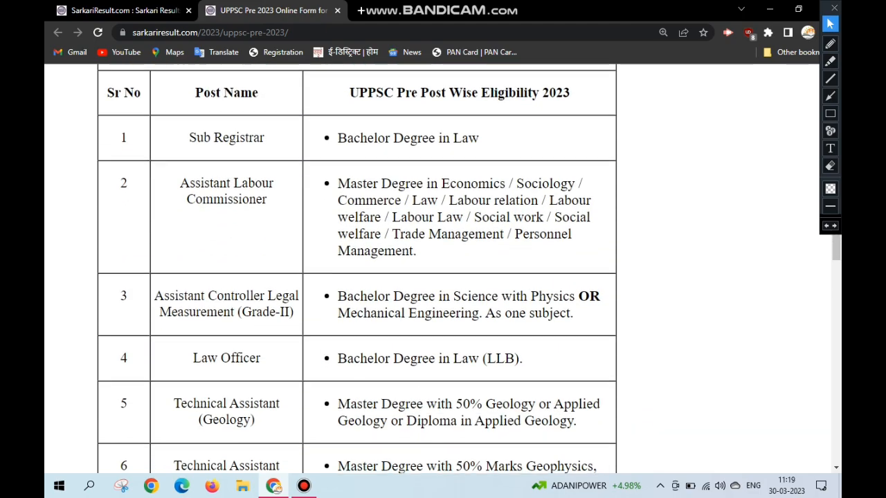
scroll(357, 268, down, 8)
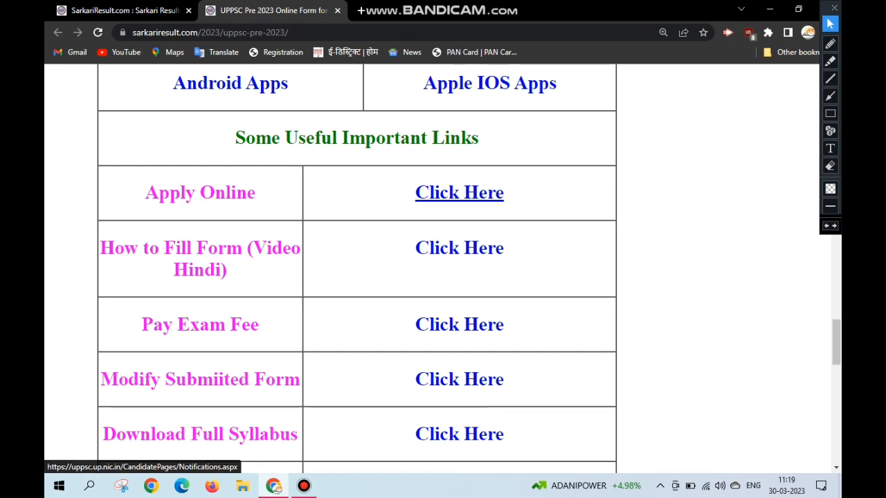
click(459, 194)
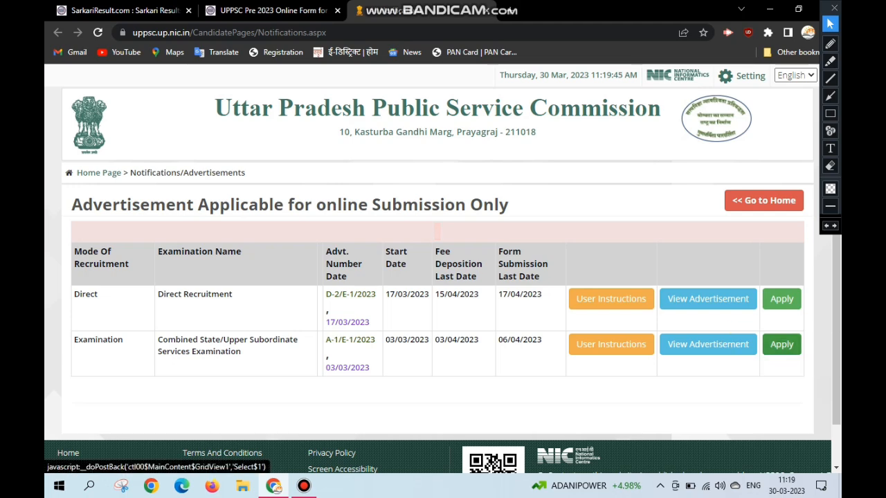
- Apply for the Combined State/Upper Subordinate Services Examination and start registration for the PCS EXAMINATION-2023 post
click(781, 344)
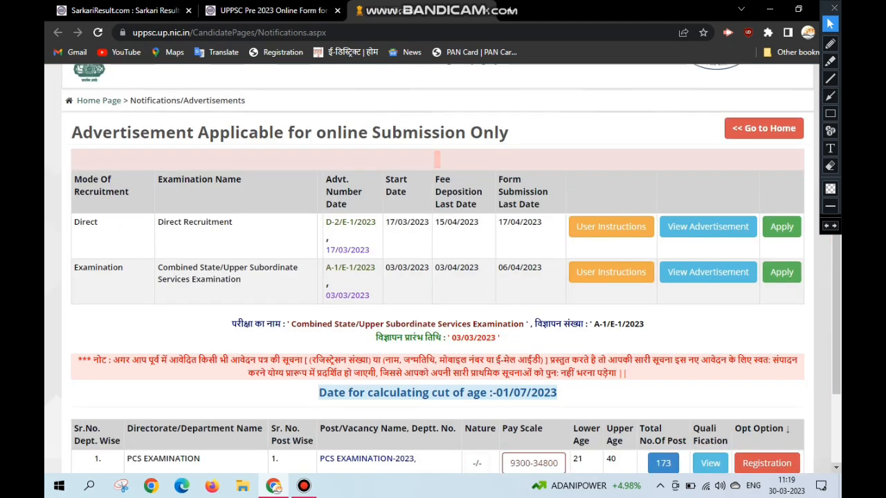
scroll(443, 268, down, 2)
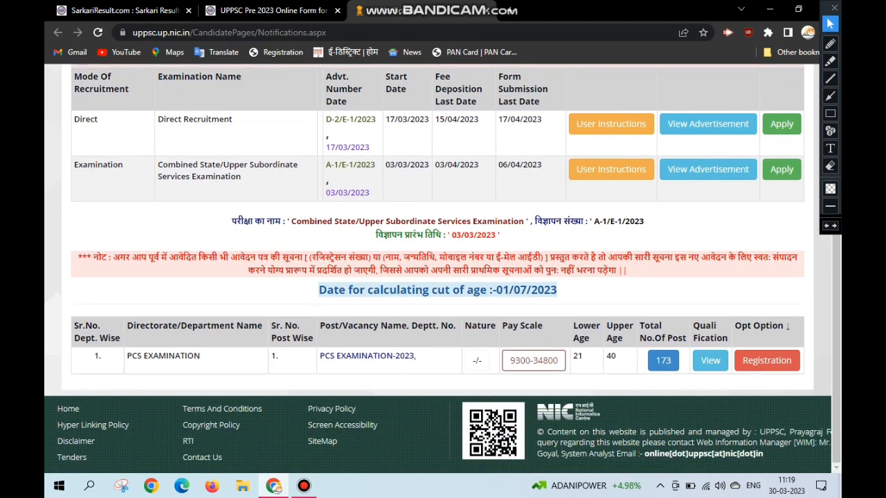
click(830, 113)
drag(465, 350, 489, 372)
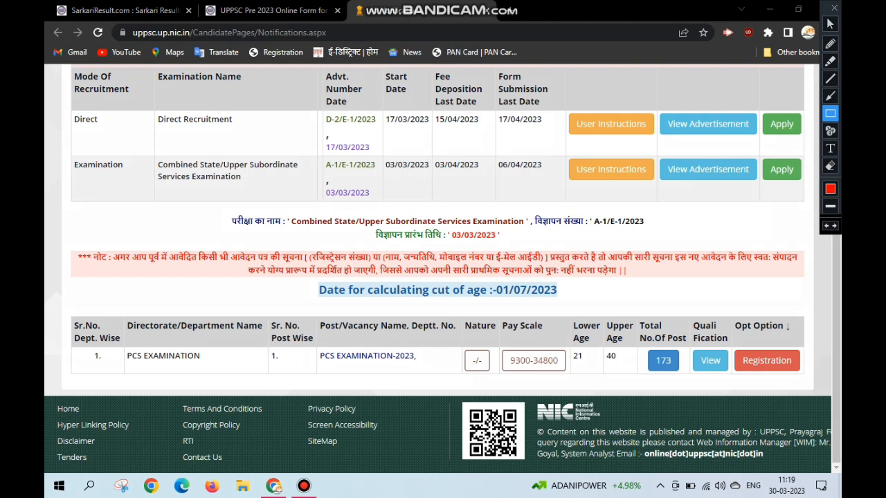
mouse_move(727, 345)
mouse_down()
mouse_move(772, 372)
mouse_move(808, 377)
mouse_up()
click(830, 24)
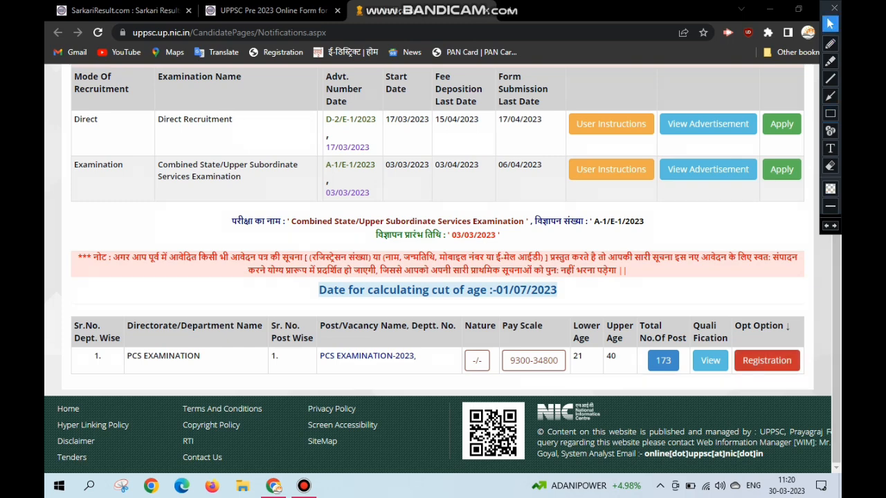
click(766, 361)
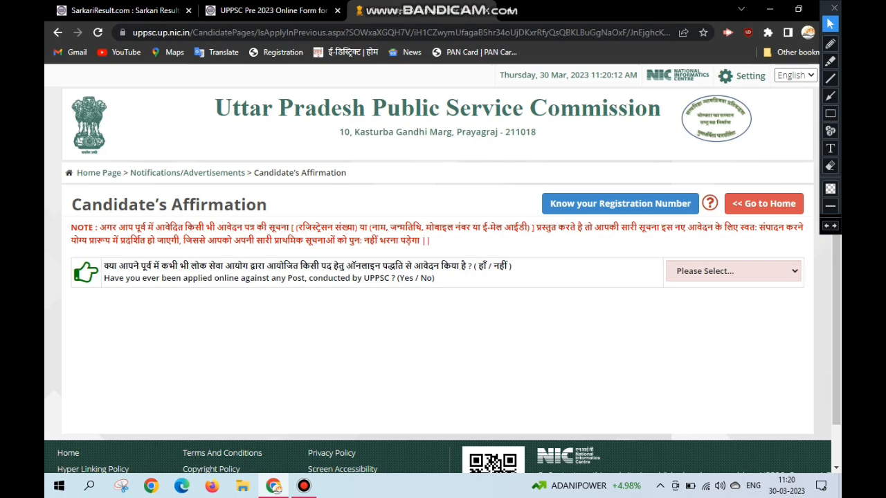
- Answer No to having previously applied online to UPPSC, and accept the eligibility declaration
click(723, 270)
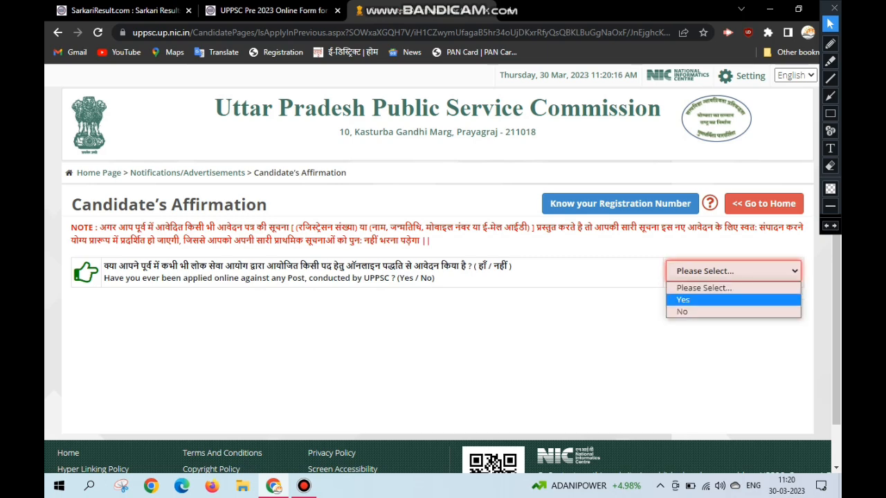
click(681, 311)
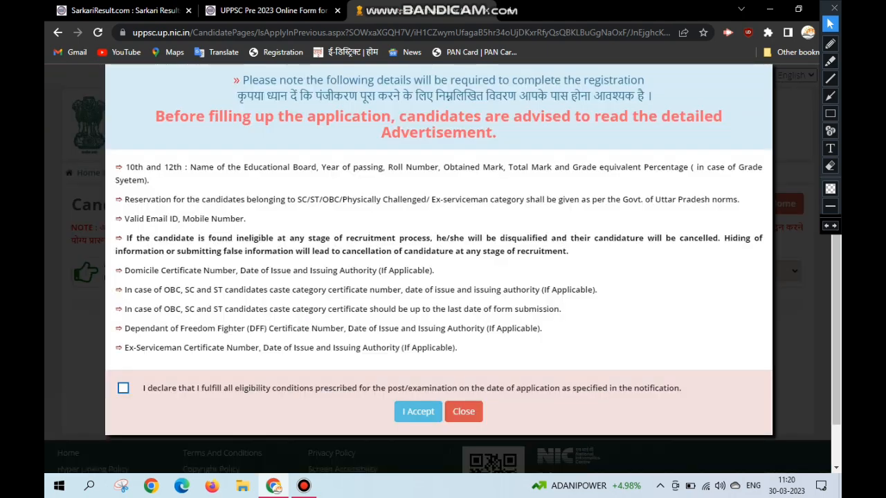
click(123, 388)
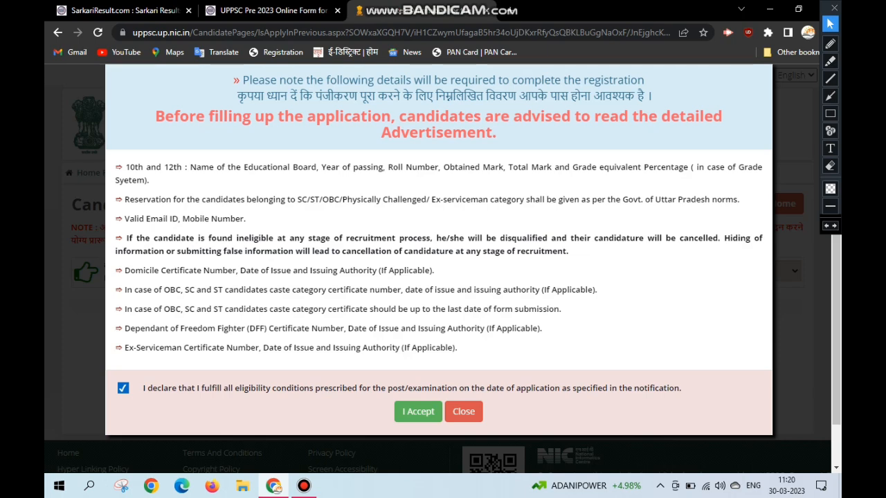
click(418, 411)
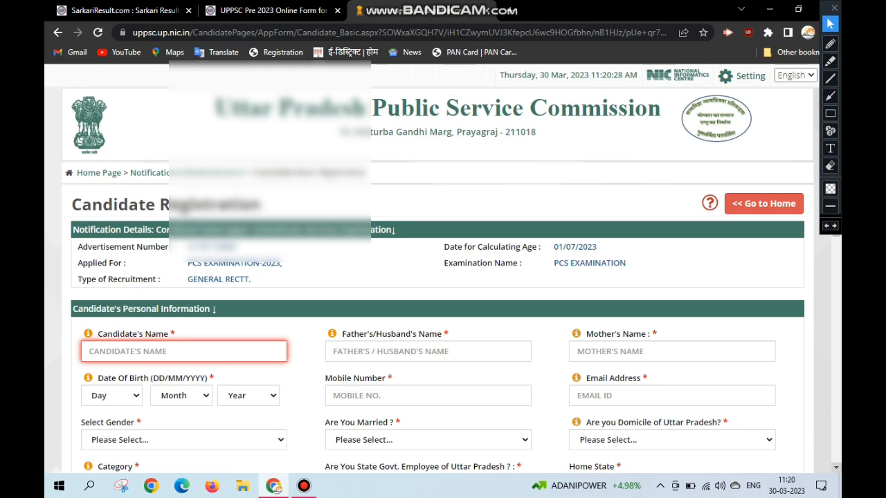
- Review the candidate's and parents' names, date of birth, mobile number and email address in the Personal Information section
scroll(442, 276, down, 1)
scroll(442, 277, down, 2)
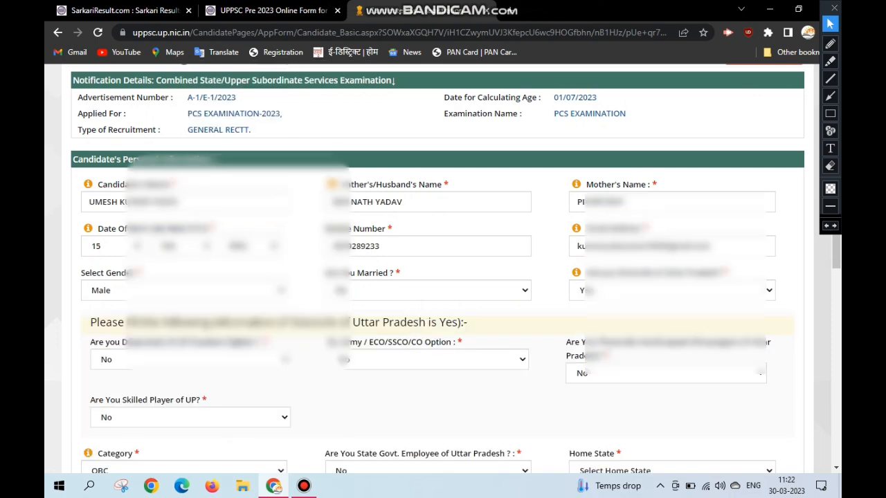
click(201, 202)
key(Tab)
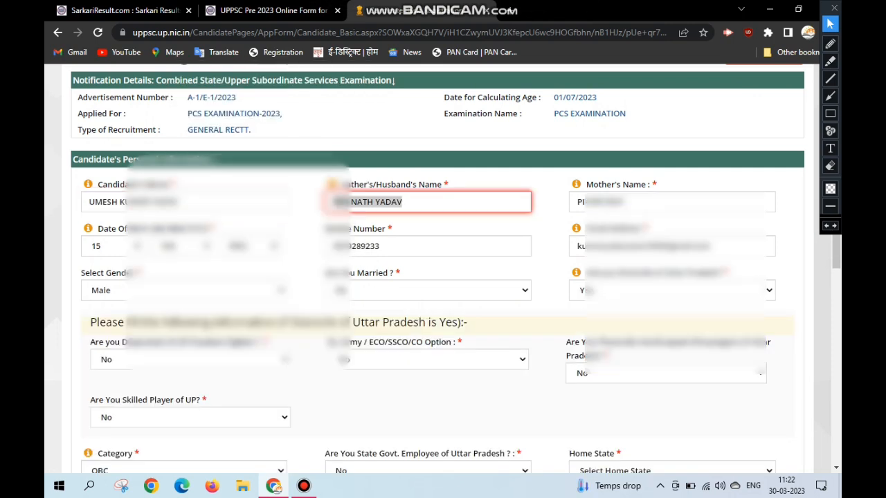
key(Tab)
key(Tab)
key(Tab)
key(Tab)
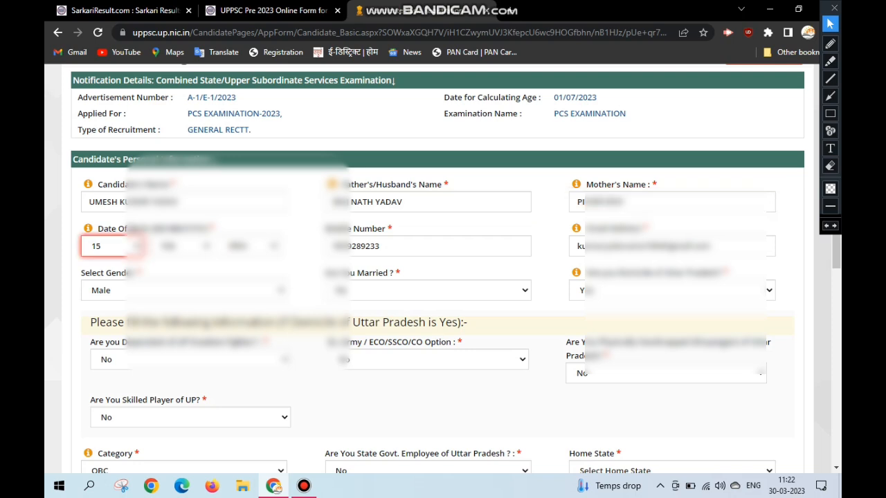
key(Tab)
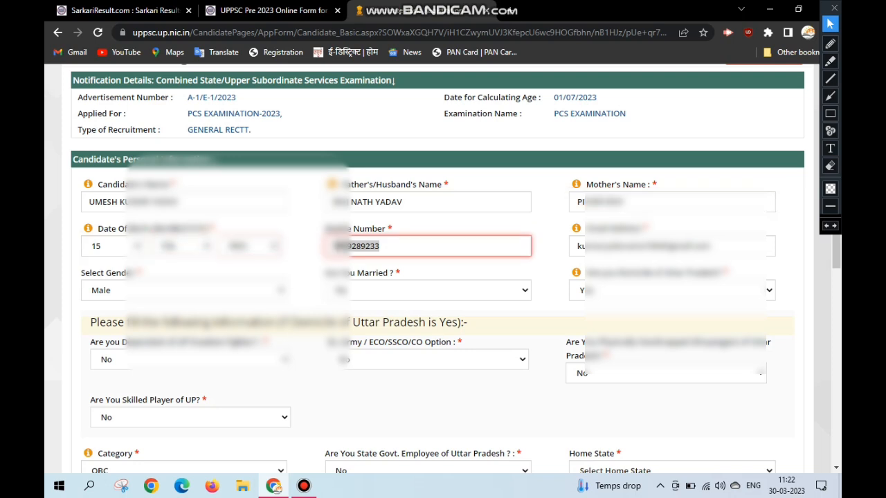
key(Tab)
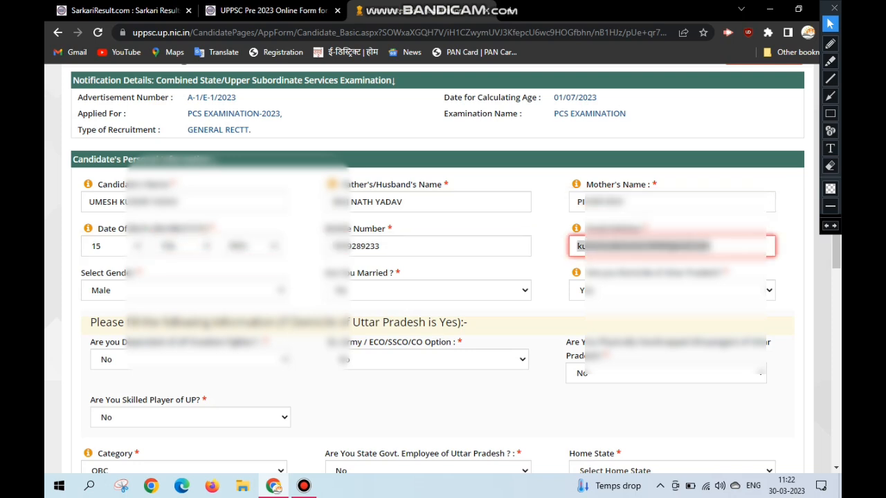
- Review the gender, marital status and domicile answers, and the Uttar Pradesh questions on freedom fighter dependency, ex-army service, disability and skilled player status
key(Tab)
key(Tab)
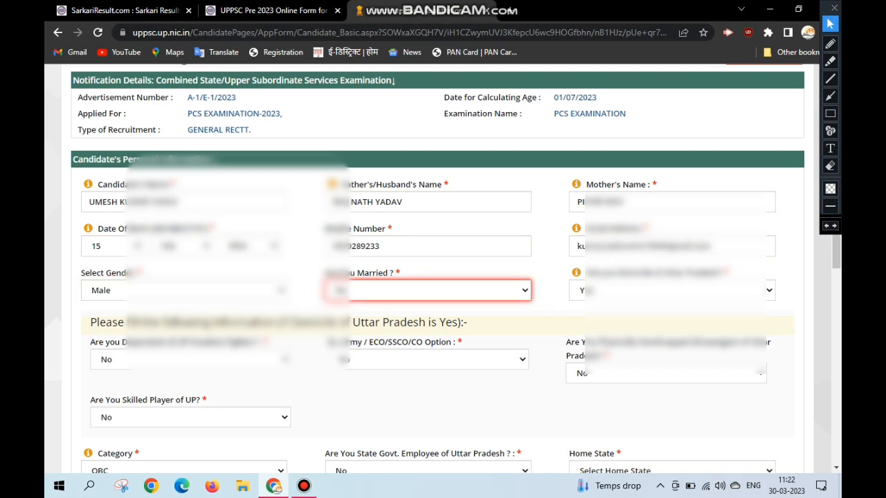
key(Tab)
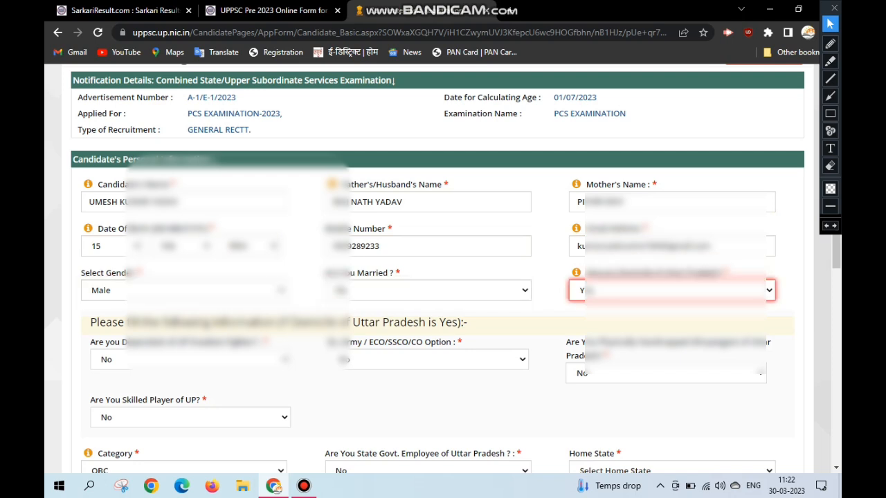
key(Tab)
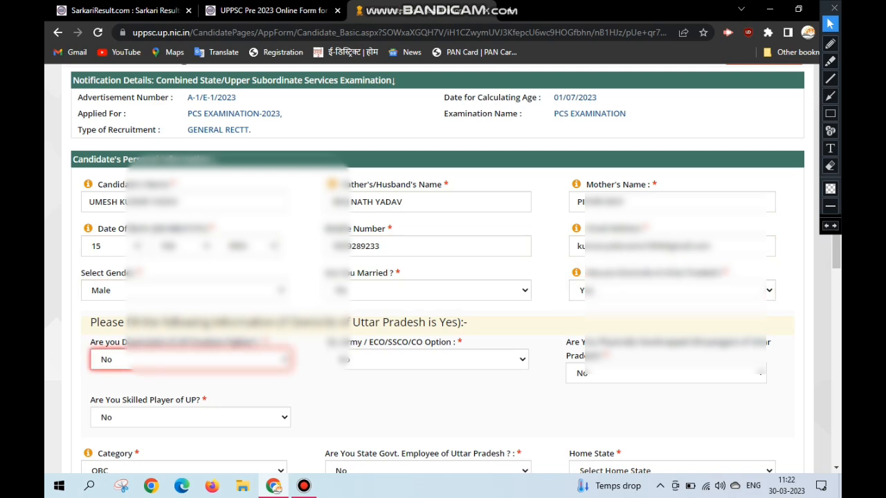
key(Tab)
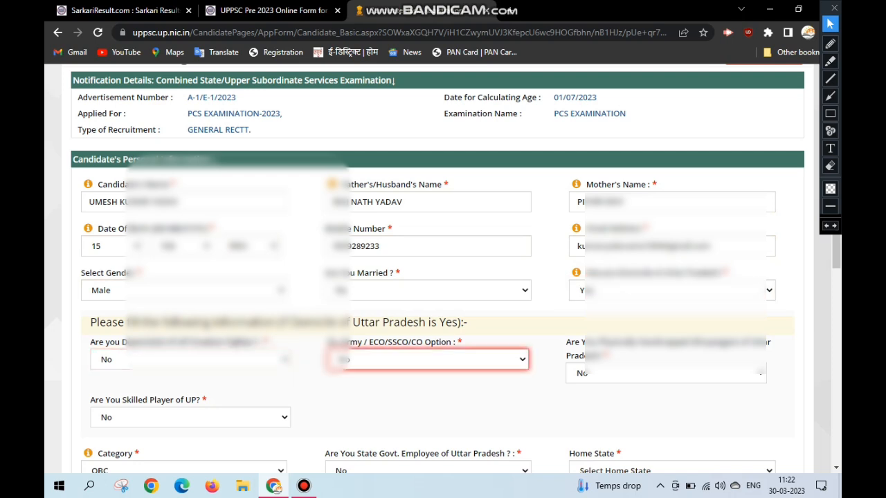
key(Tab)
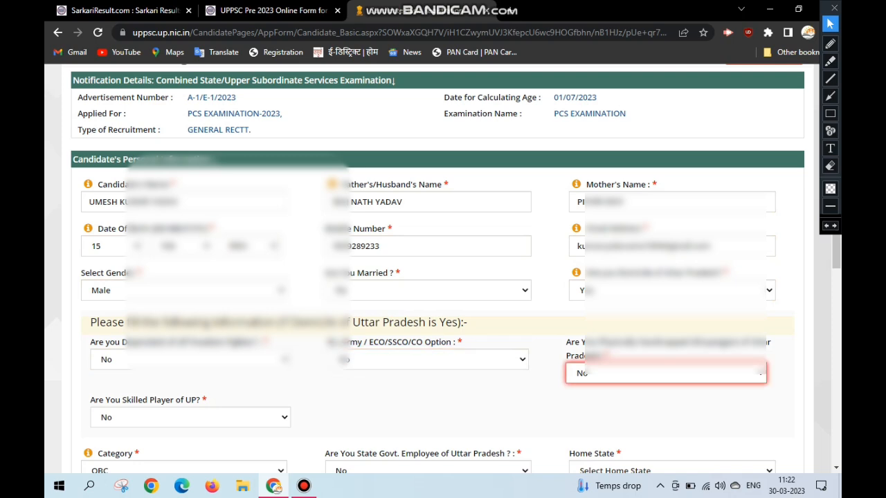
key(Tab)
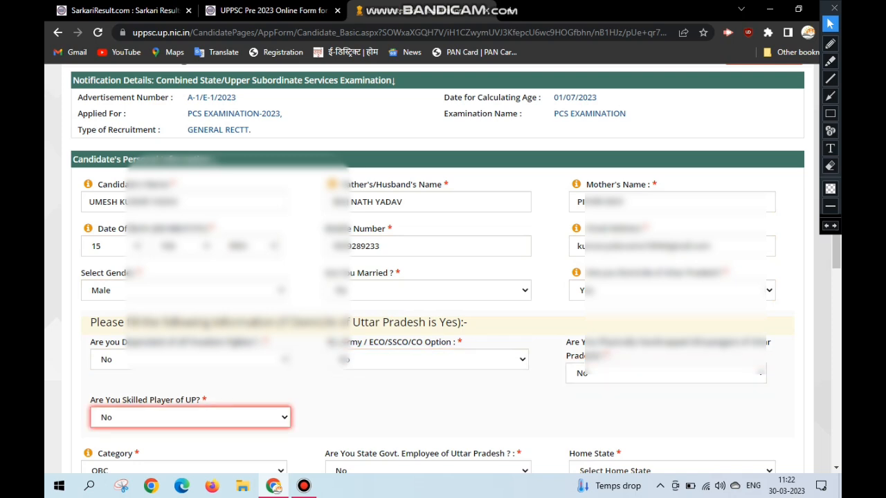
- Choose OBC as the category and answer No to being a State Govt. employee of Uttar Pradesh
key(Tab)
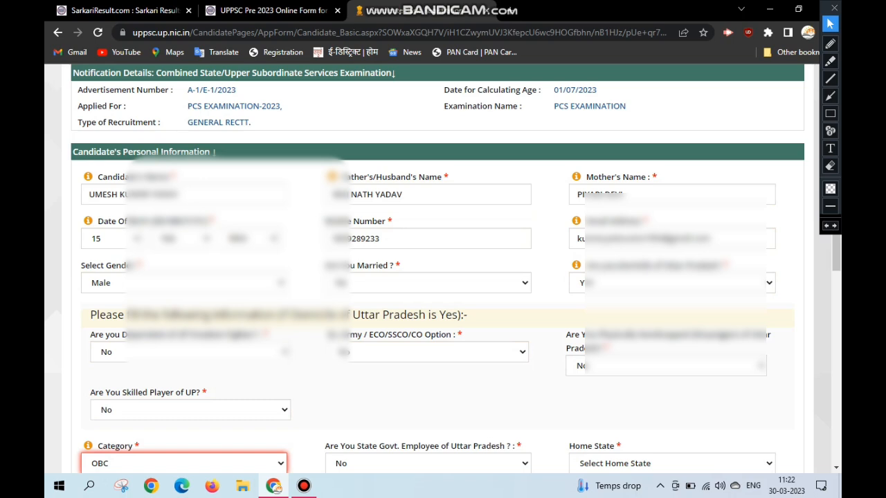
key(alt+Down)
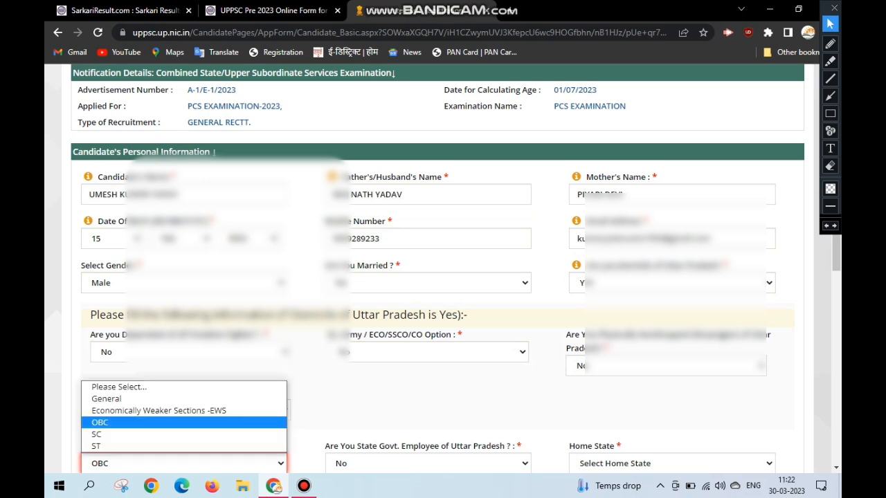
key(Up)
key(Up)
key(Up)
key(Down)
key(Down)
key(Down)
key(Return)
key(Tab)
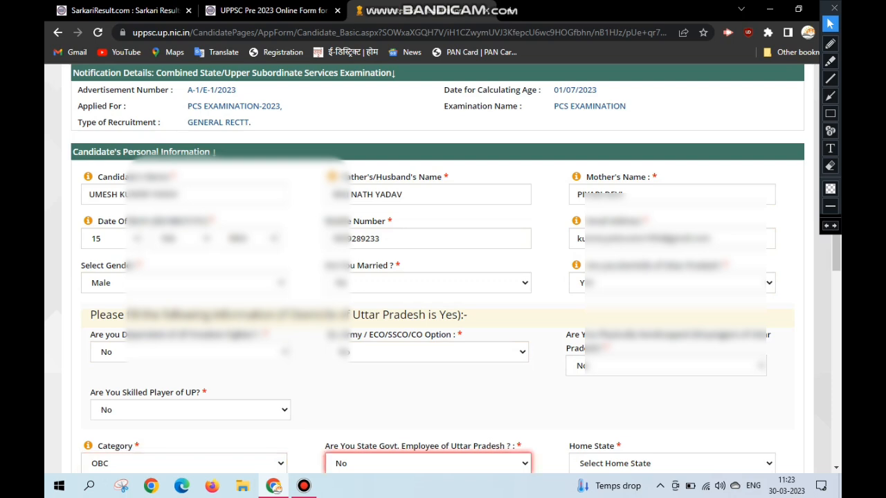
key(alt+Down)
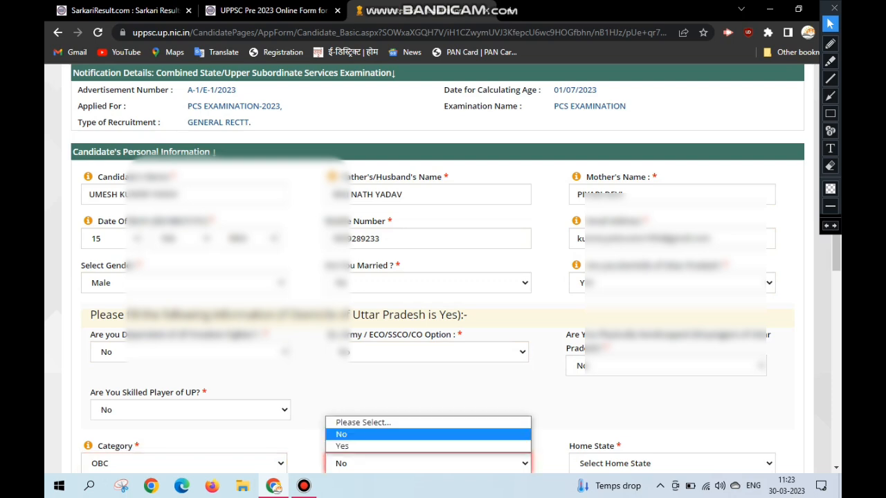
key(Return)
- Set the home state to UTTAR PRADESH
key(Tab)
key(alt+Down)
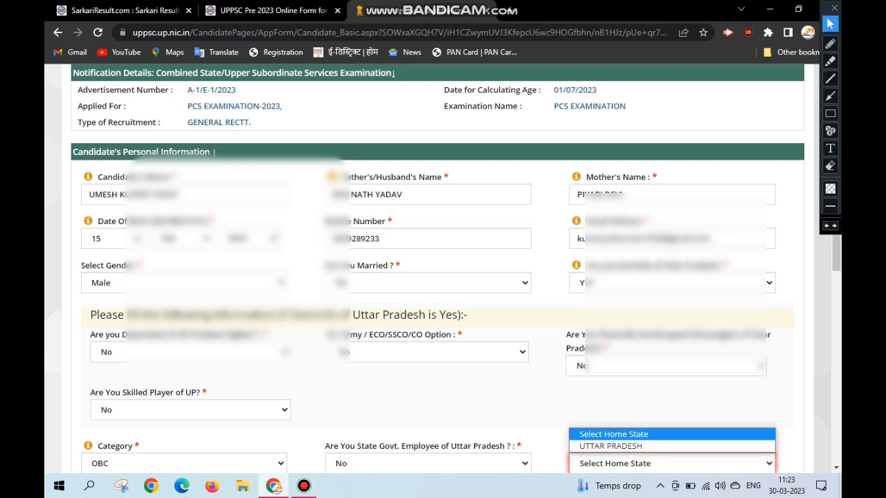
key(Down)
key(Return)
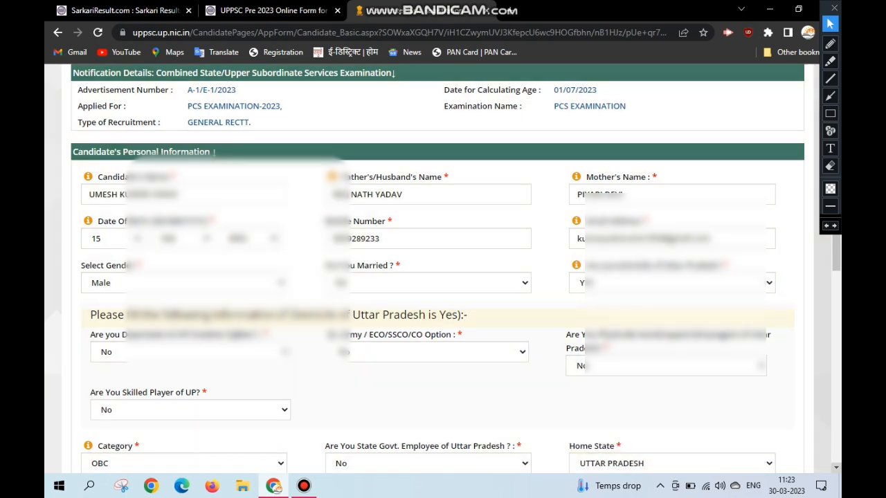
- Set the home district to PRATAPGARH and answer No to ever having been debarred from UPPSC
scroll(443, 269, down, 4)
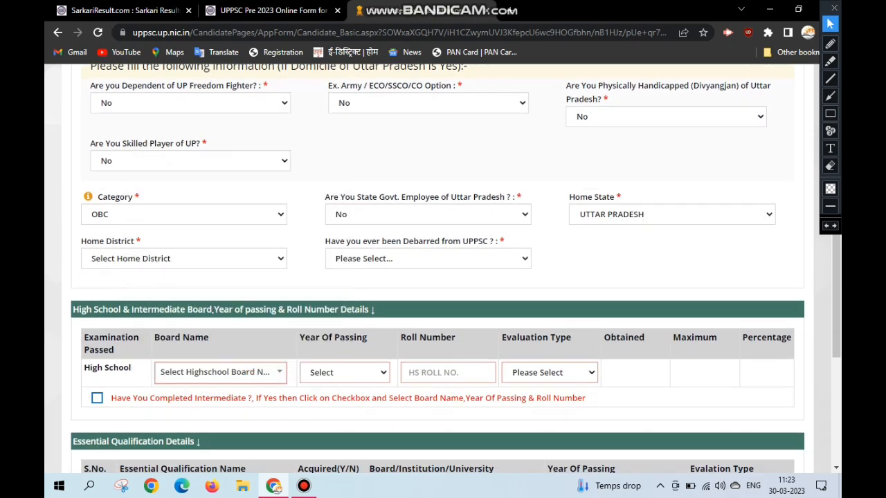
click(183, 262)
text(pr)
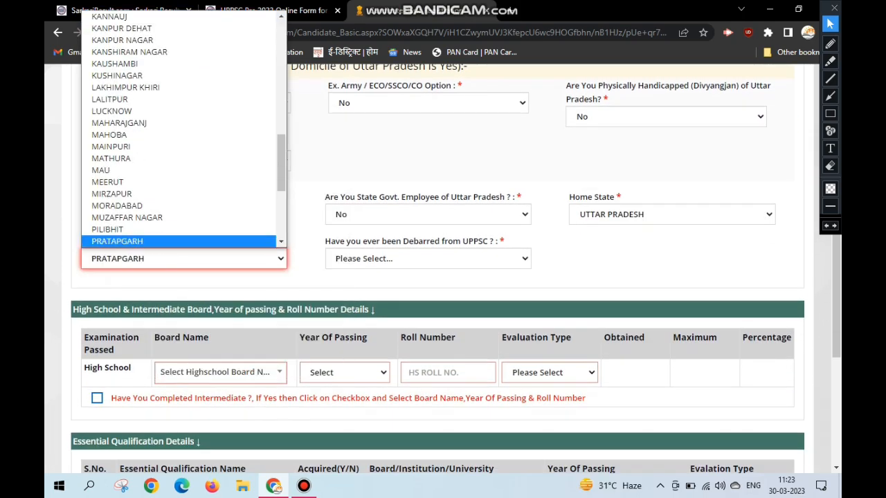
key(Return)
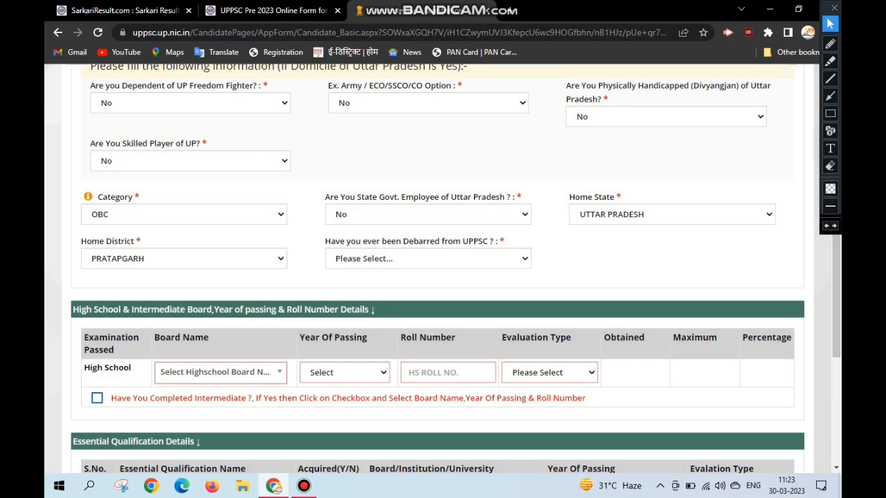
click(386, 258)
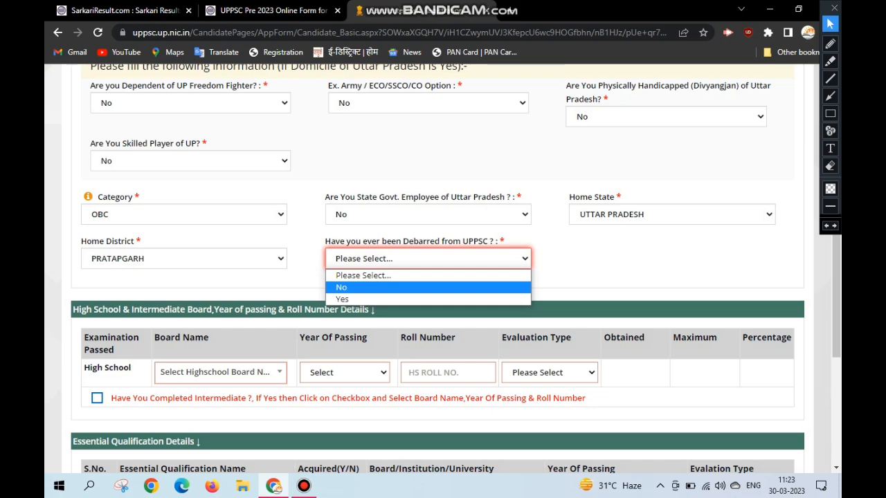
click(427, 287)
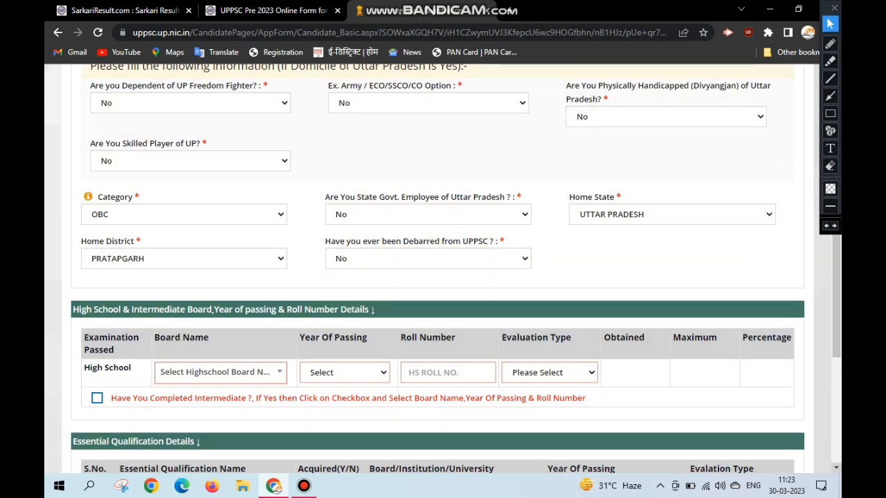
- Choose UTTAR PRADESH BOARD OF HIGH SCHOOL AND INTERMEDIATE EDUCATION as the High School board name
scroll(442, 276, down, 2)
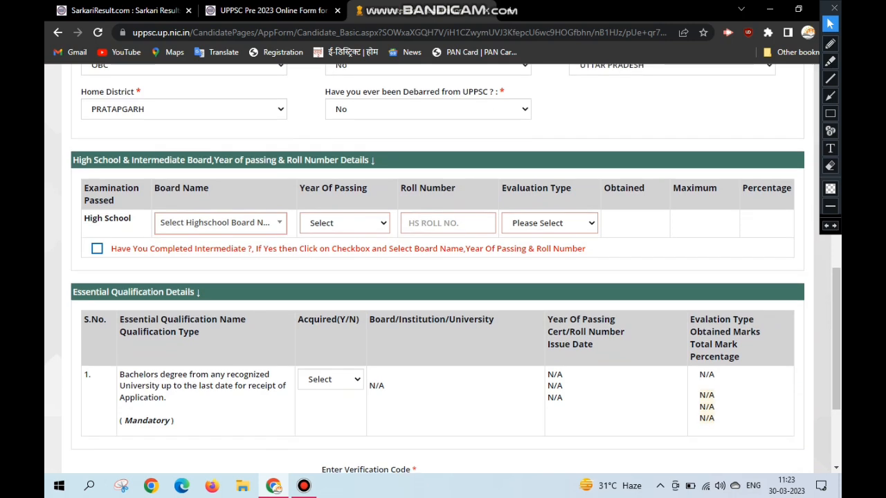
click(220, 222)
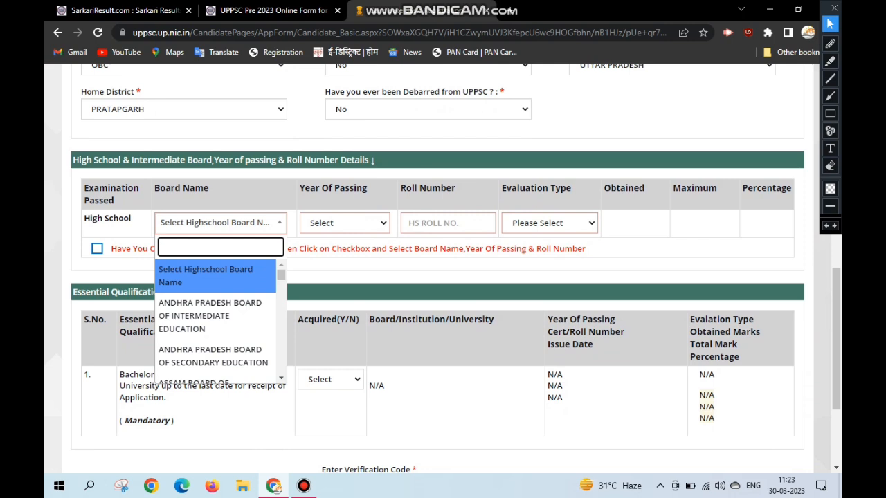
text(board of)
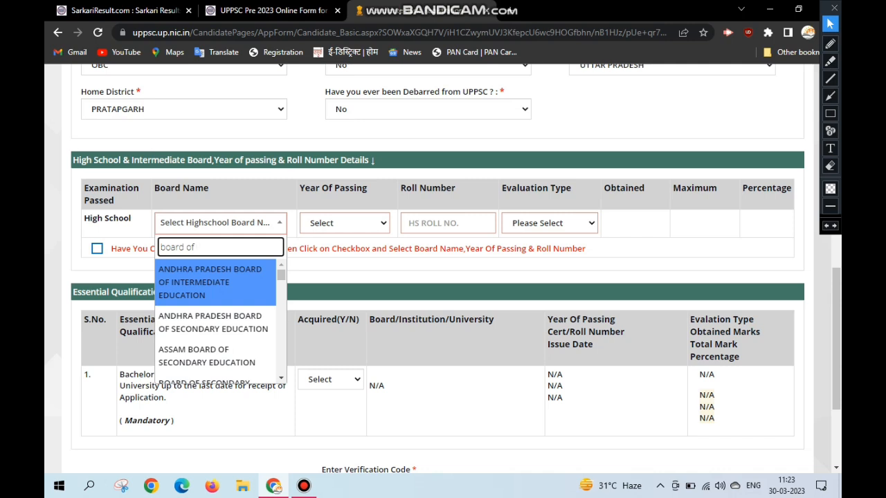
text( high)
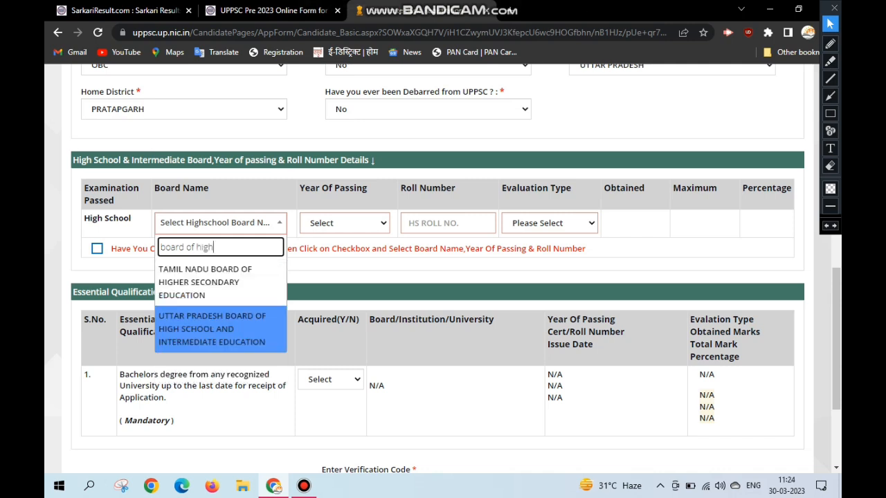
key(Return)
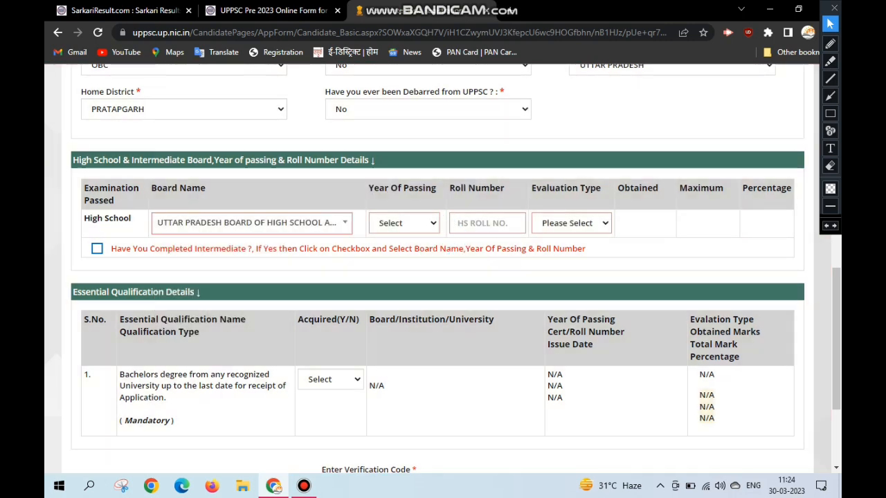
- Set the High School year of passing to 2009 and enter the candidate's High School roll number
click(413, 223)
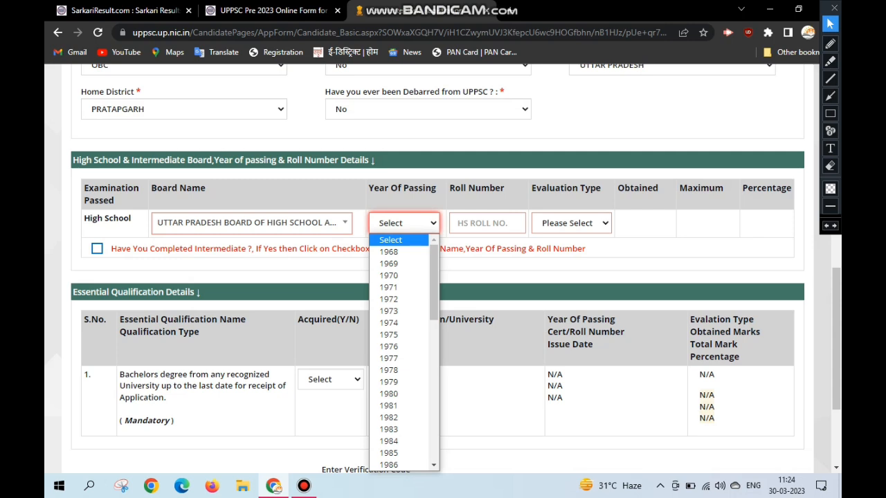
key(Down)
key(Down)
key(Down)
key(Down)
key(Down)
key(Down)
key(Down)
key(Down)
key(Down)
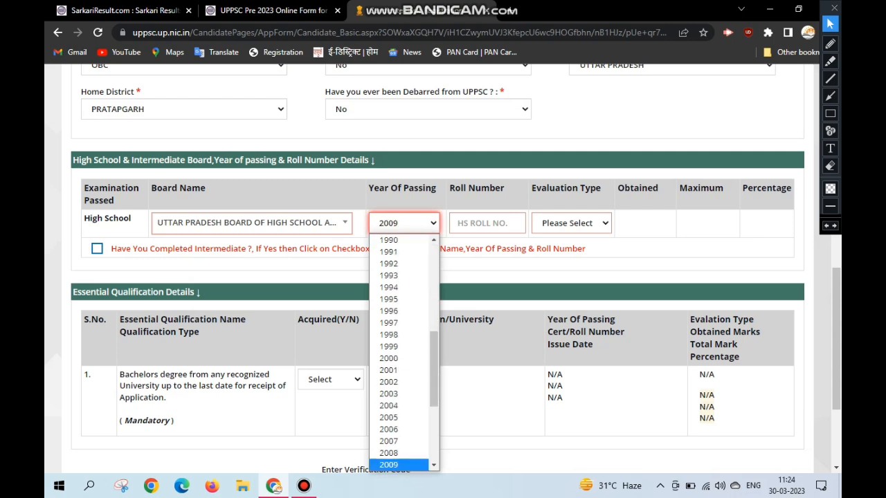
key(Return)
key(Tab)
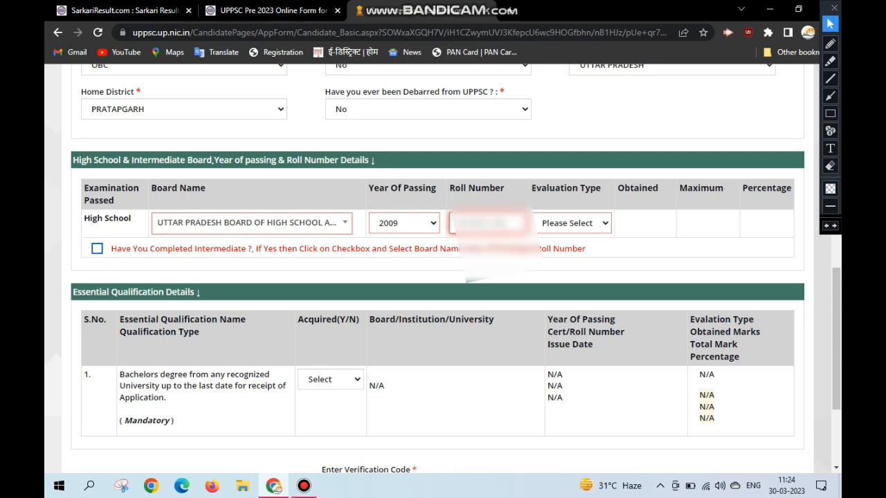
key(Tab)
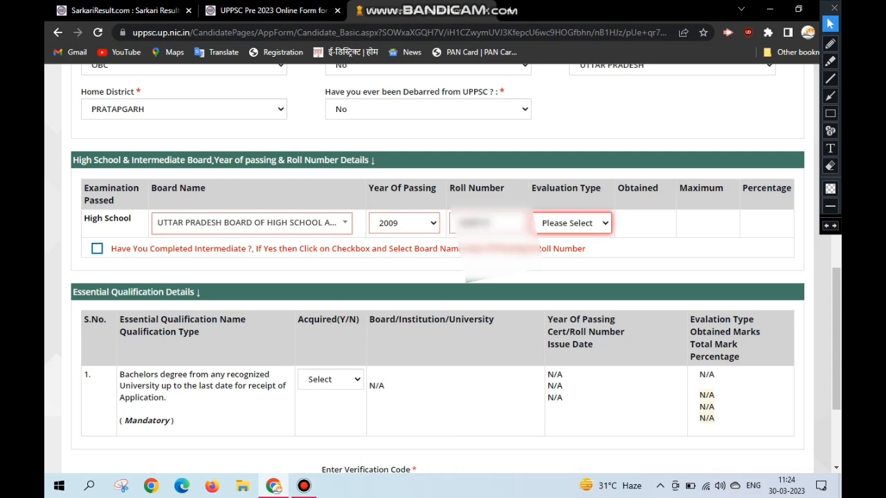
- Set the High School evaluation type to MARKS and enter 301 as the obtained marks
key(alt+Down)
key(Down)
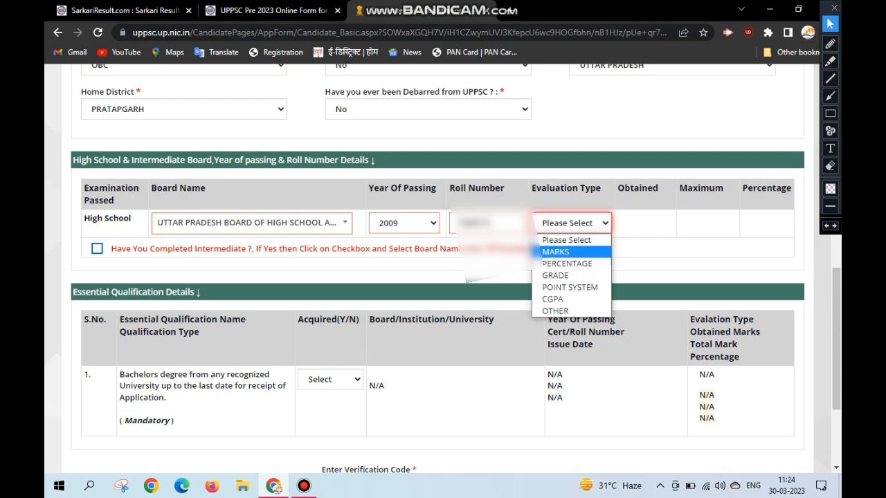
key(Down)
key(Up)
key(Return)
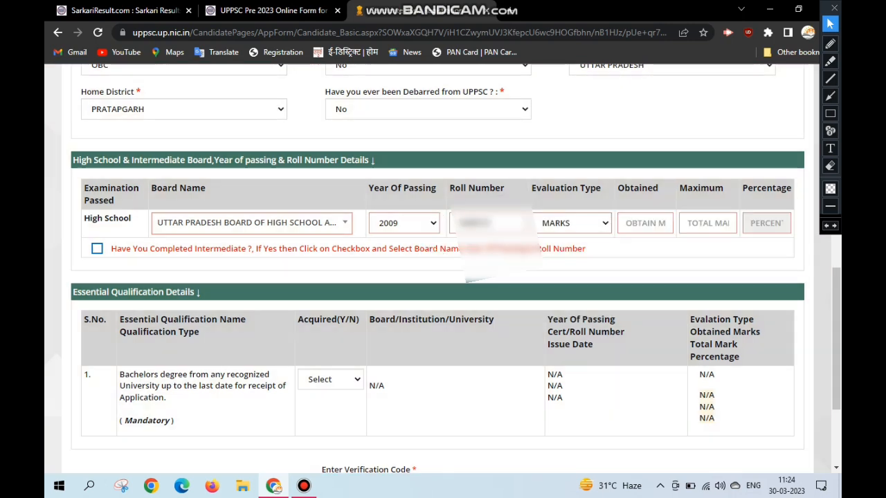
click(642, 224)
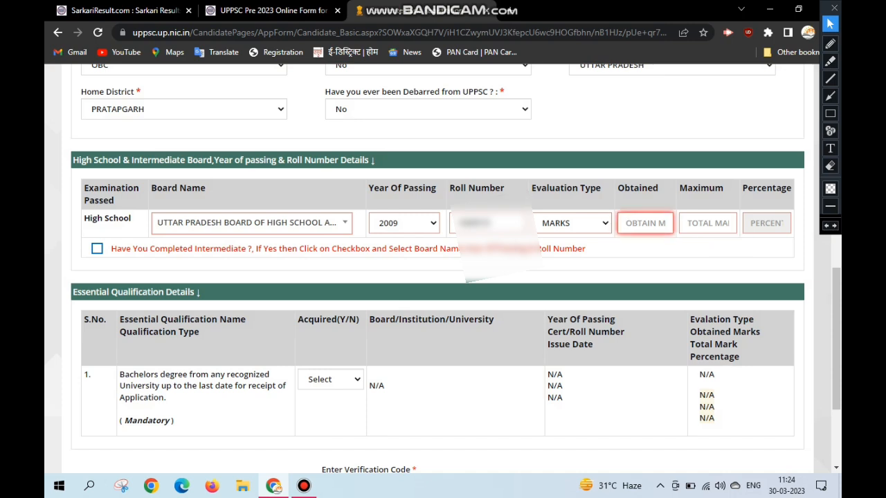
text(301)
key(Tab)
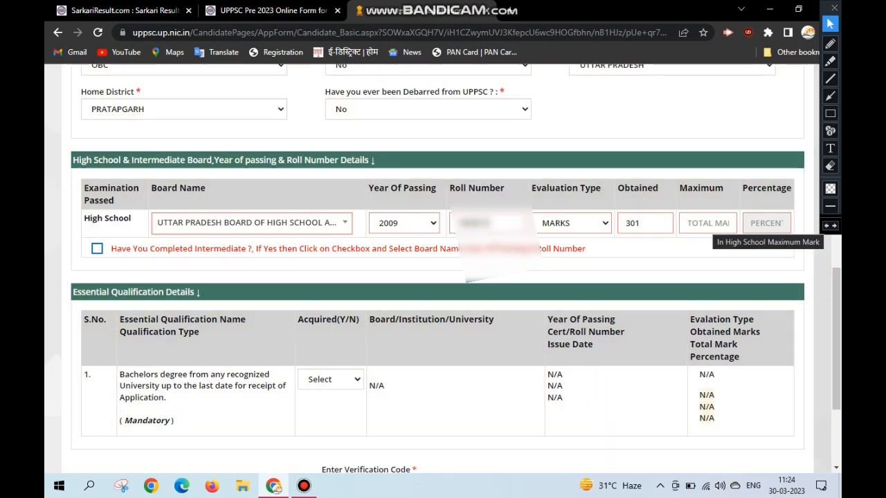
- Enter 600 as the High School maximum marks and declare that Intermediate has been completed
text(600)
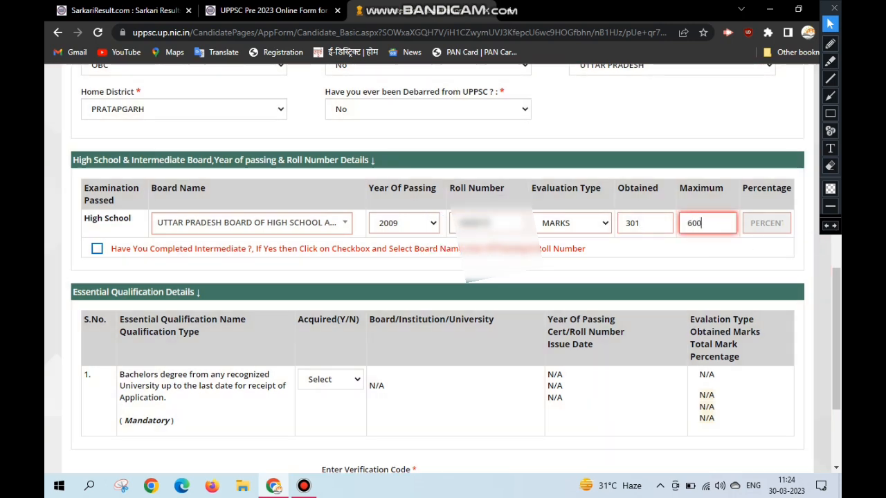
key(Tab)
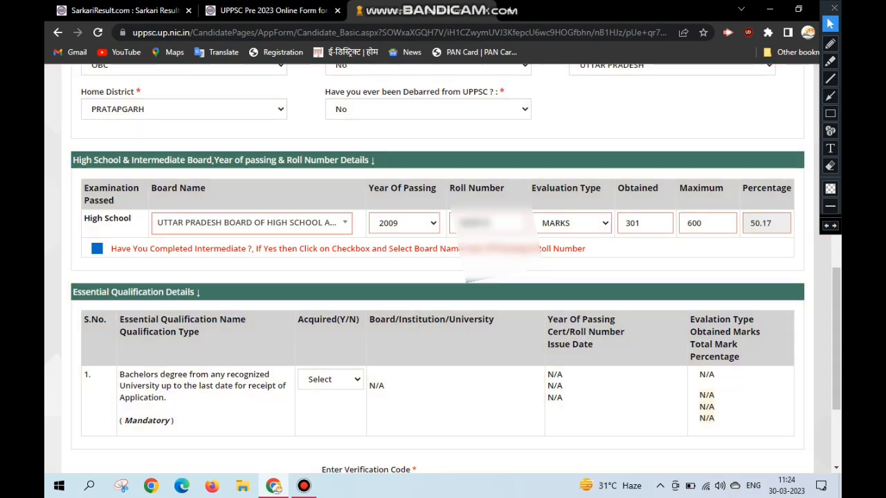
click(97, 248)
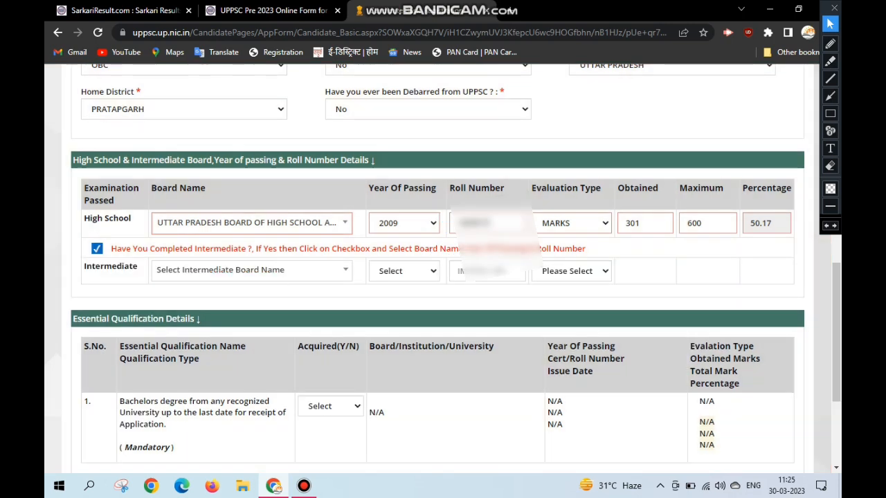
- Choose UTTAR PRADESH BOARD OF HIGH SCHOOL AND INTERMEDIATE EDUCATION as the Intermediate board name
click(220, 270)
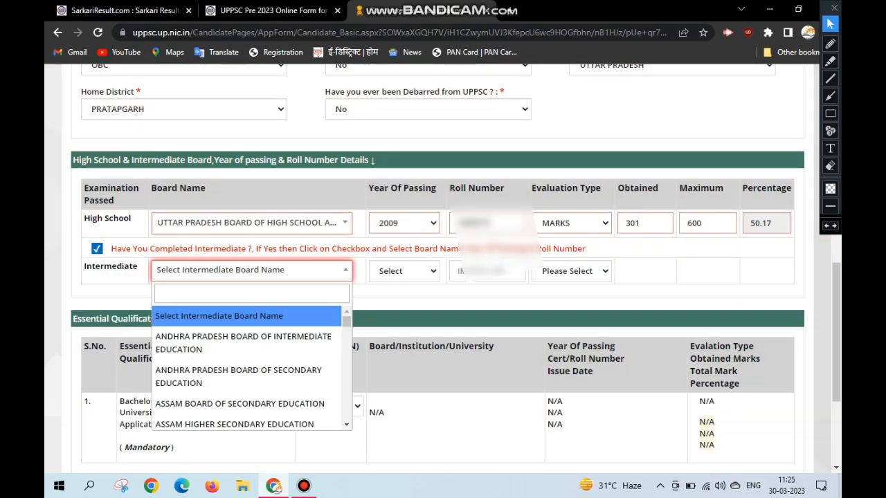
text(uttar)
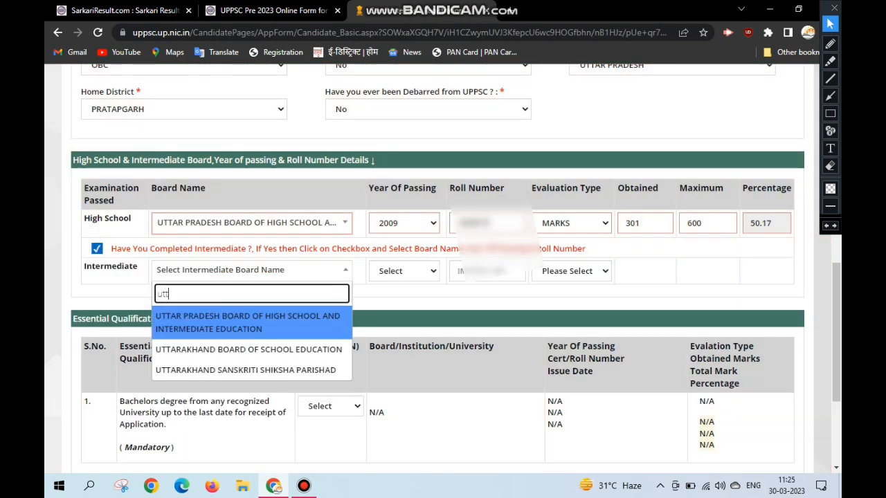
key(Return)
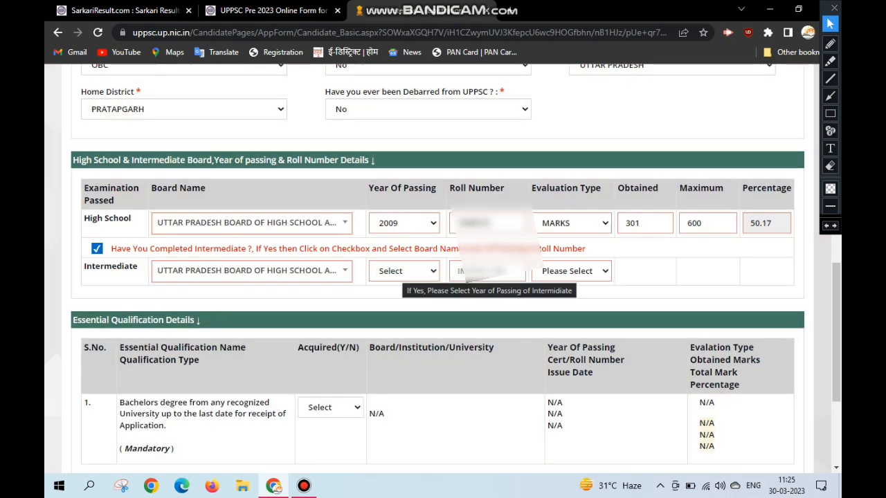
- Fill in the Intermediate row with passing year 2011, the candidate's roll number, evaluation type MARKS, 323 obtained and 500 maximum
click(404, 270)
text(2011)
key(Return)
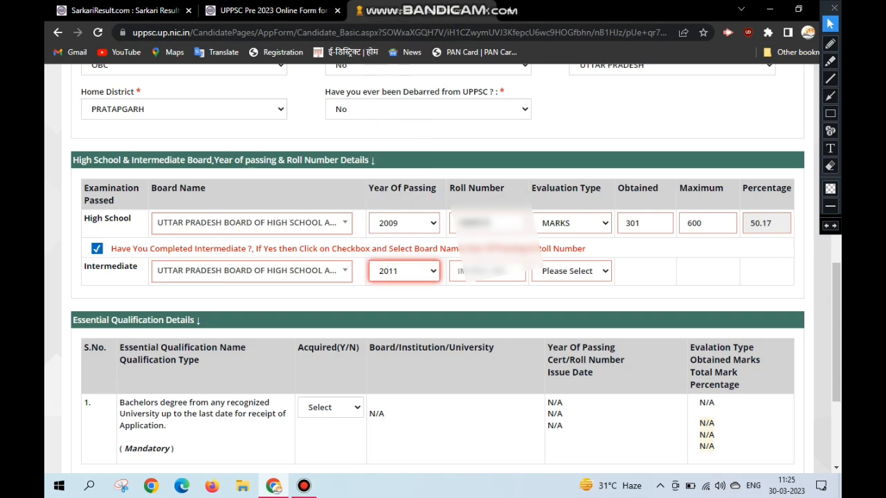
key(Tab)
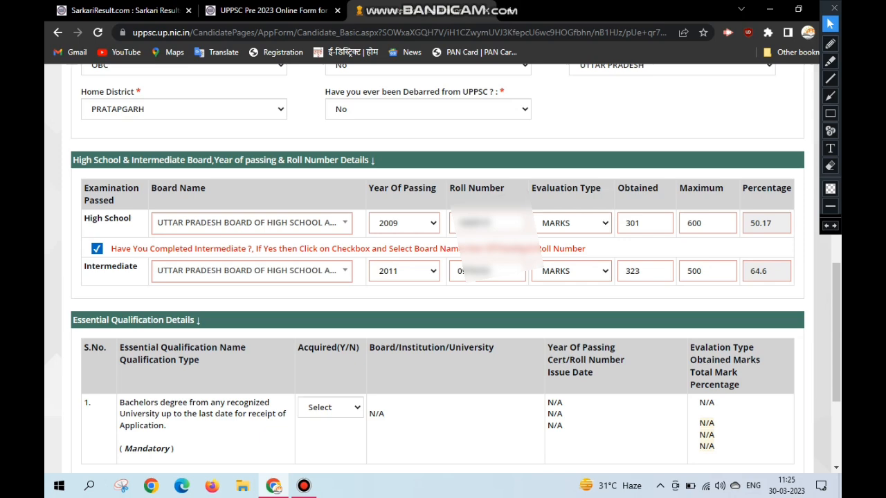
- Set the mandatory bachelor's degree qualification to Yes under Essential Qualification Details
scroll(442, 276, down, 3)
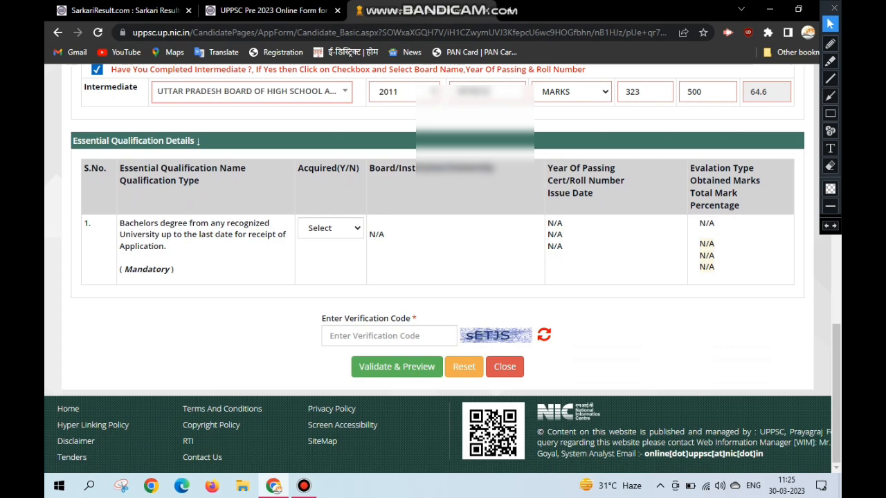
click(331, 229)
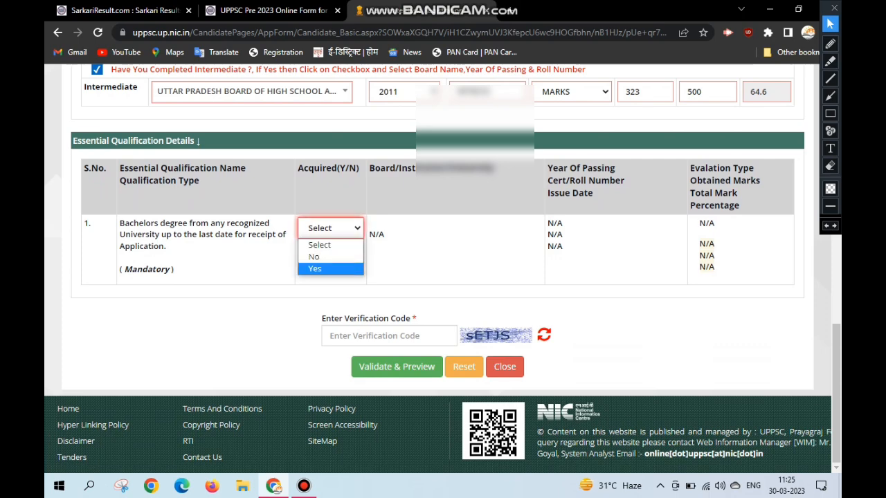
click(326, 269)
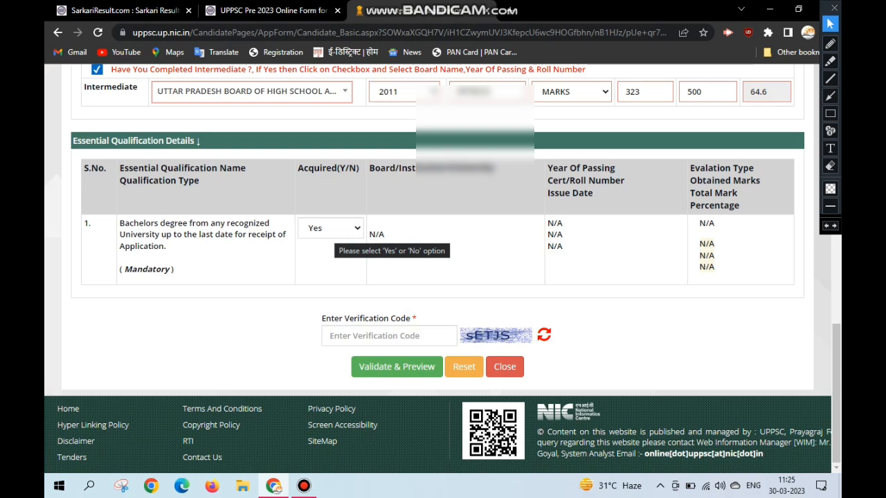
- Enter the displayed verification code and validate the form to open its preview
click(389, 336)
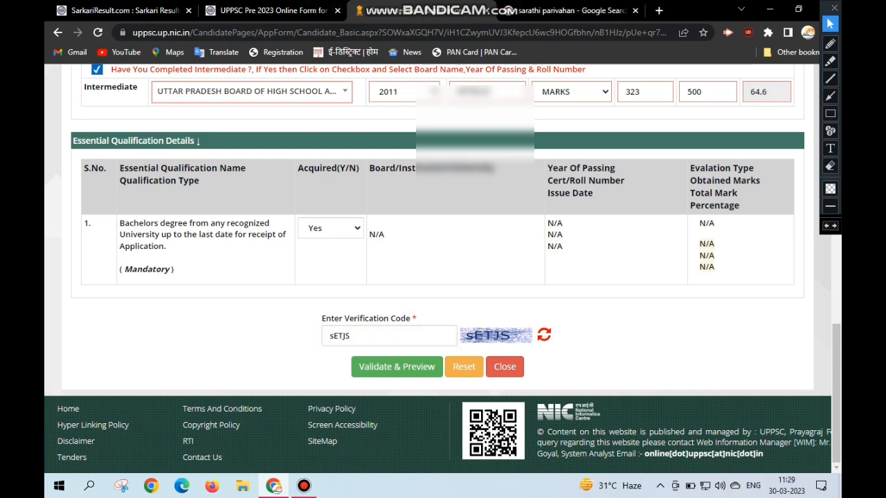
click(396, 367)
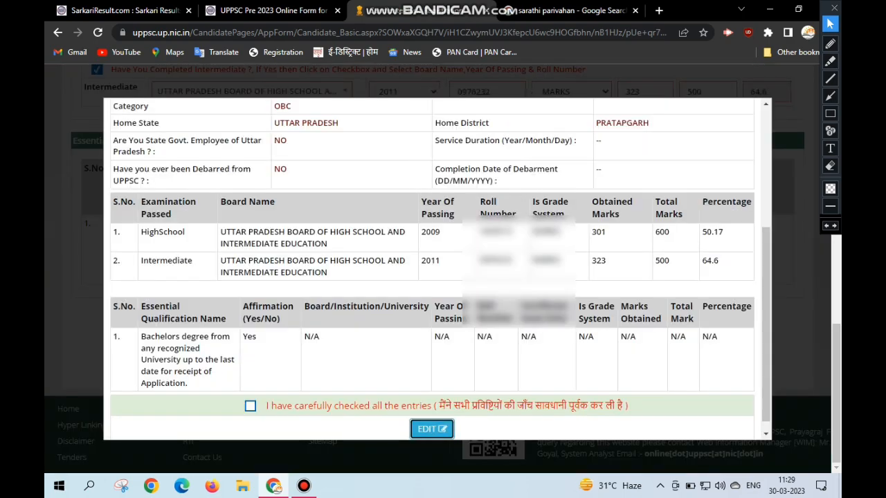
- Declare that all previewed entries have been carefully checked, submit the application and accept the confirmation prompt
click(250, 406)
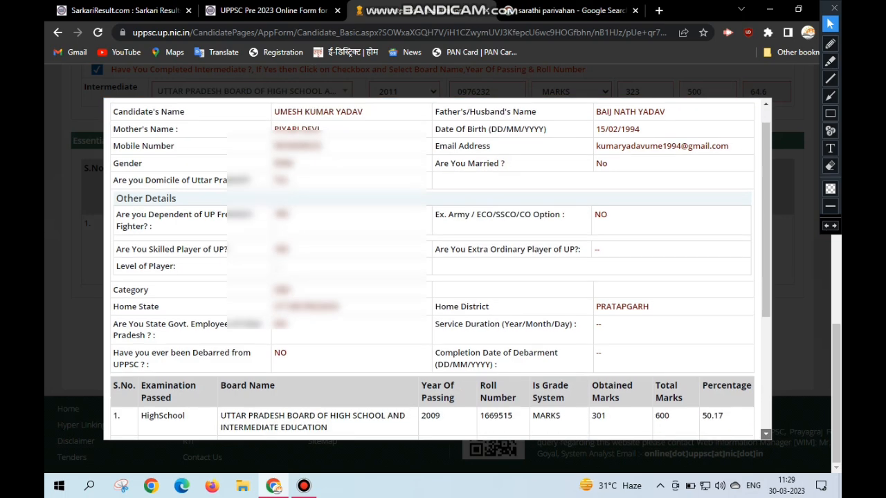
scroll(436, 270, down, 5)
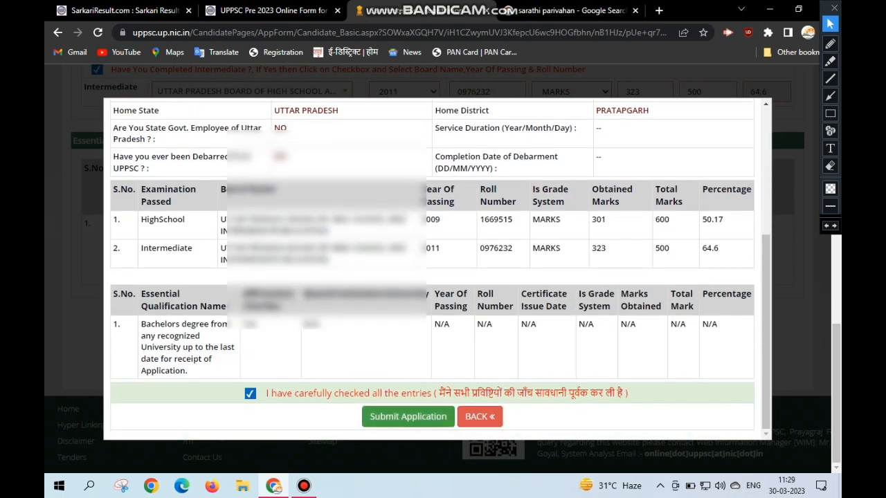
click(408, 415)
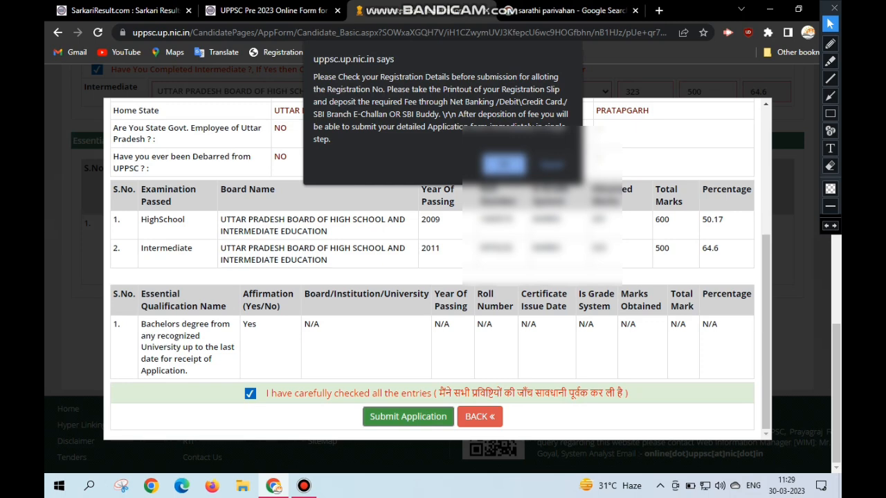
key(Return)
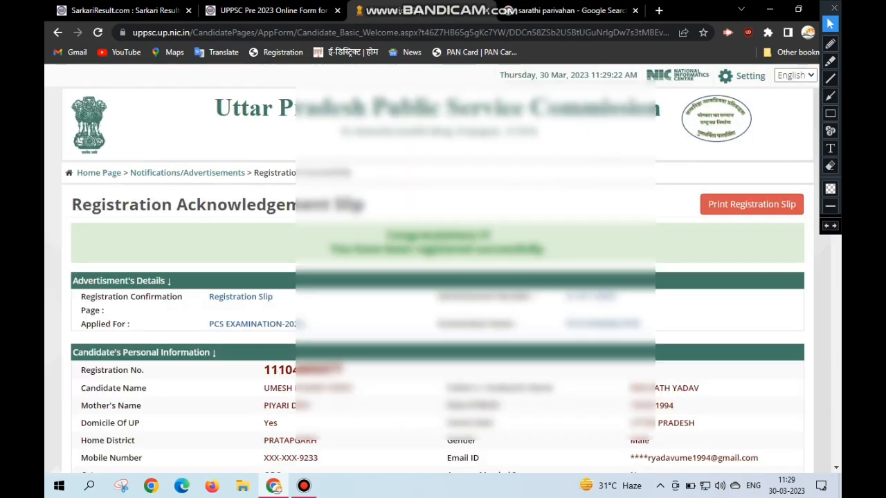
- Review the registration acknowledgement slip and proceed to the required fee payment, answering No to changing the candidate's details
drag(263, 370, 664, 433)
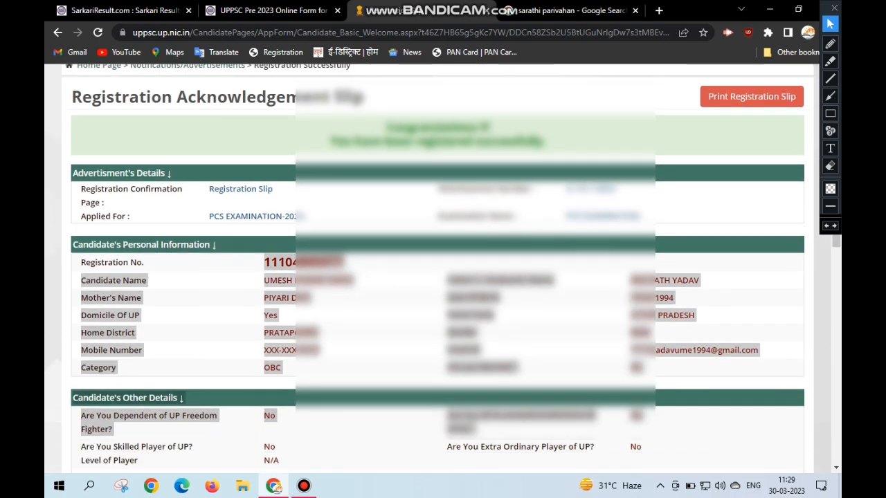
scroll(836, 468, down, 5)
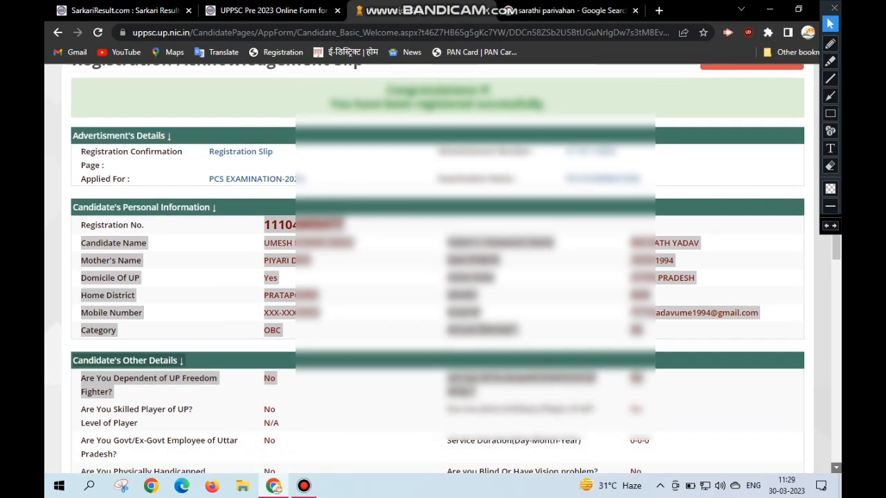
scroll(835, 467, down, 6)
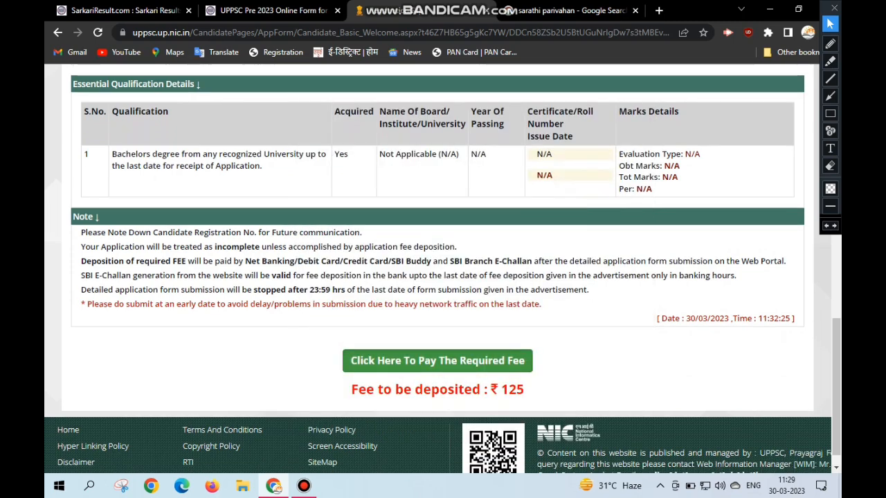
scroll(836, 468, down, 1)
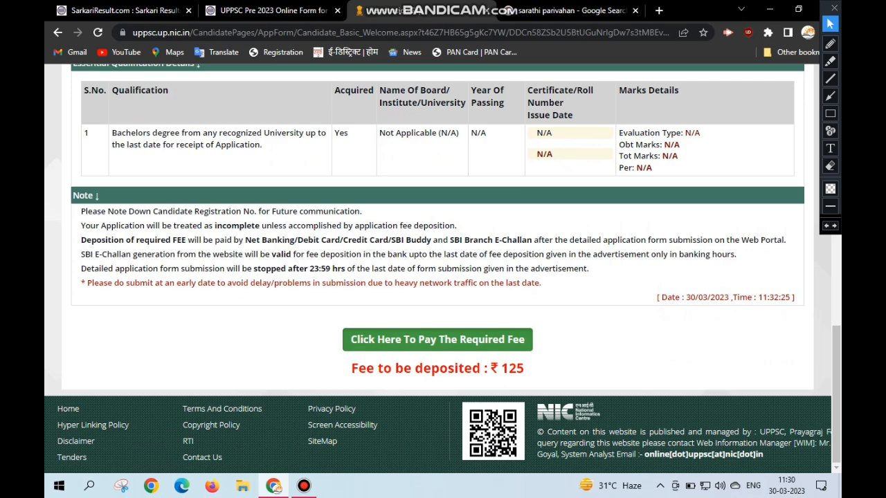
click(437, 340)
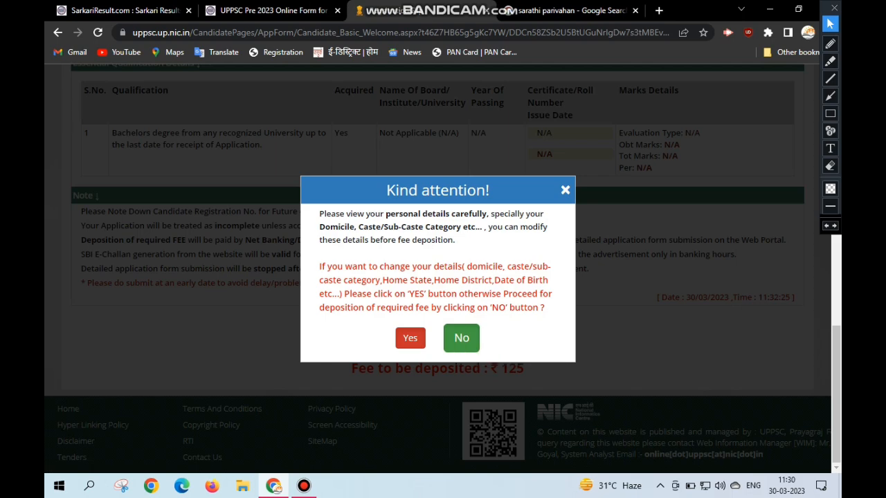
click(462, 339)
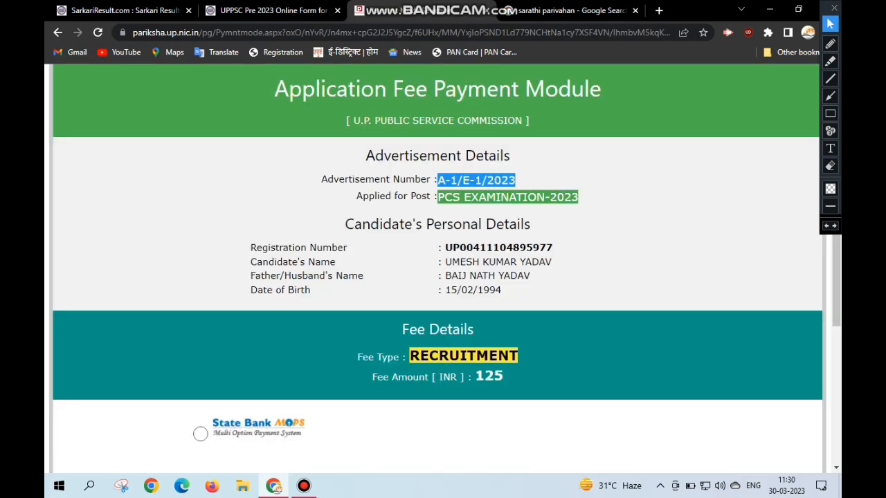
- Select State Bank MOPS as the payment option, proceed for fee deposition and confirm the payment prompt
key(super+Tab)
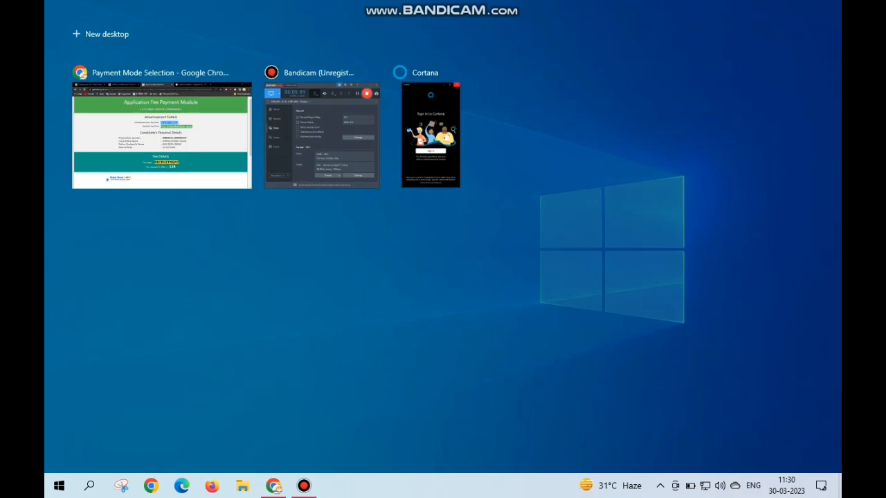
key(super+Tab)
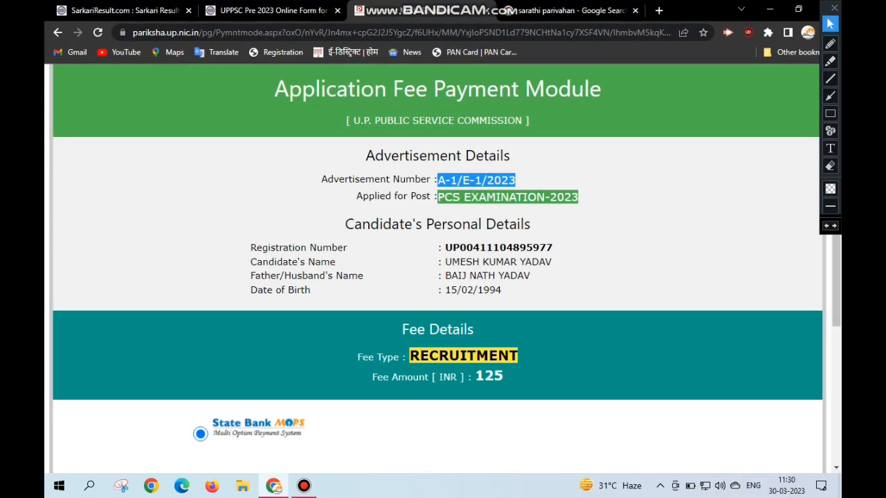
scroll(443, 270, down, 3)
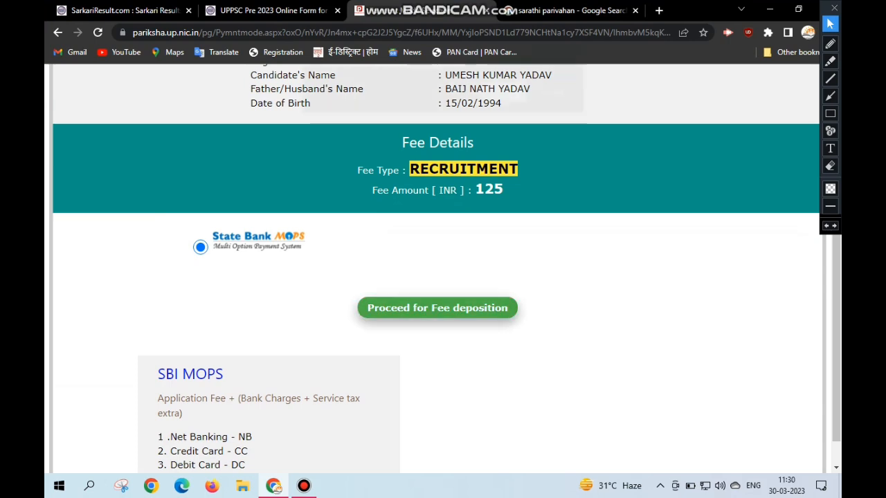
click(437, 308)
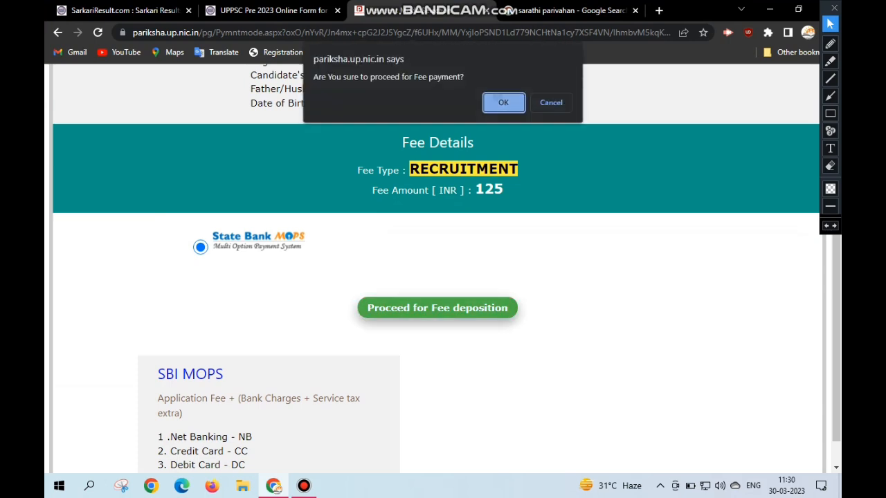
key(Return)
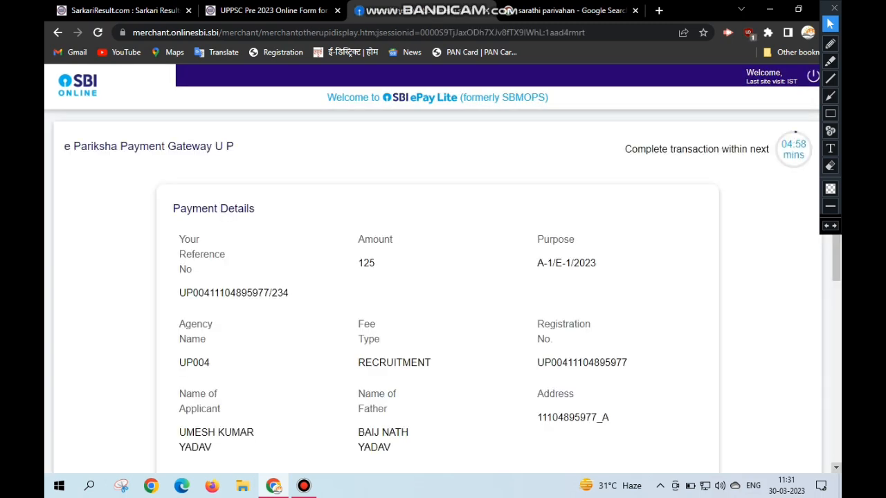
- Pay the application fee on SBI ePay Lite with the QR code option and acknowledge the transaction status
click(836, 467)
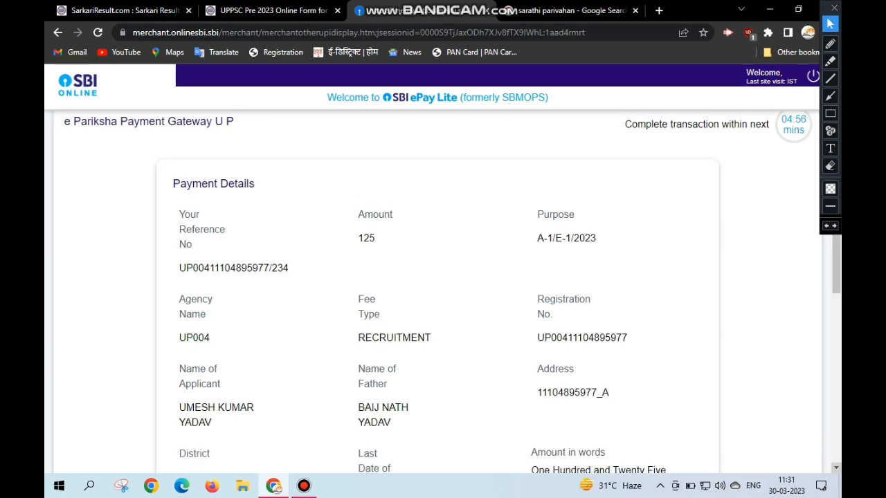
scroll(437, 291, down, 4)
click(836, 468)
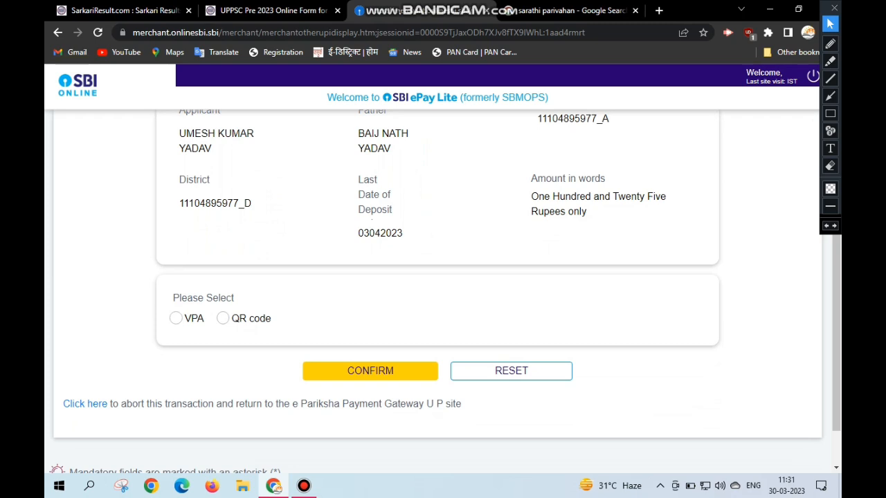
click(222, 318)
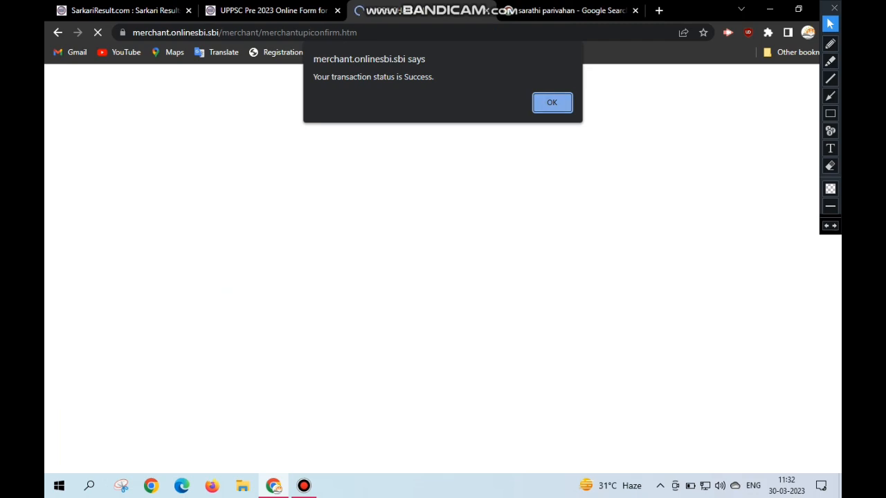
key(Return)
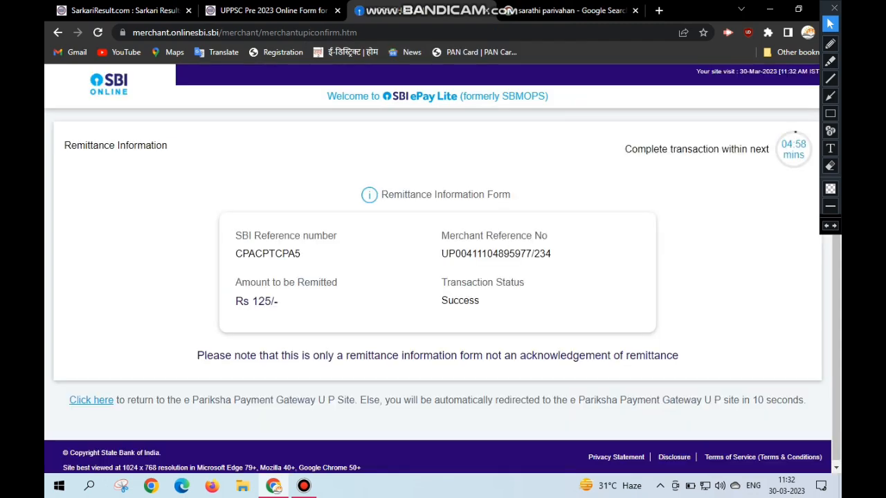
drag(241, 235, 479, 301)
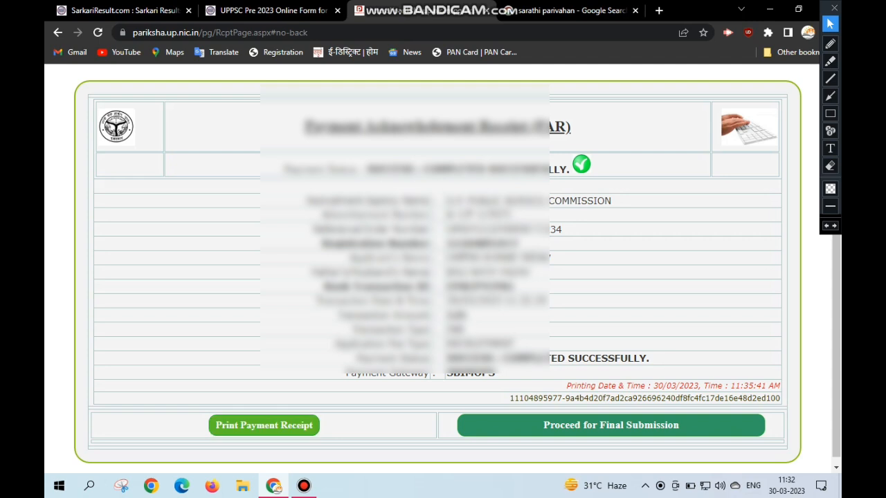
- Open the print preview of the payment receipt, close it and proceed for final submission
click(264, 425)
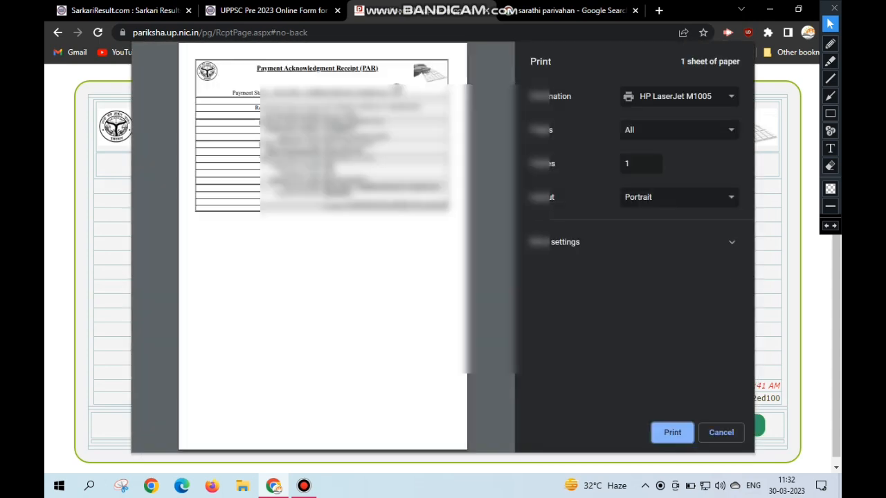
key(Escape)
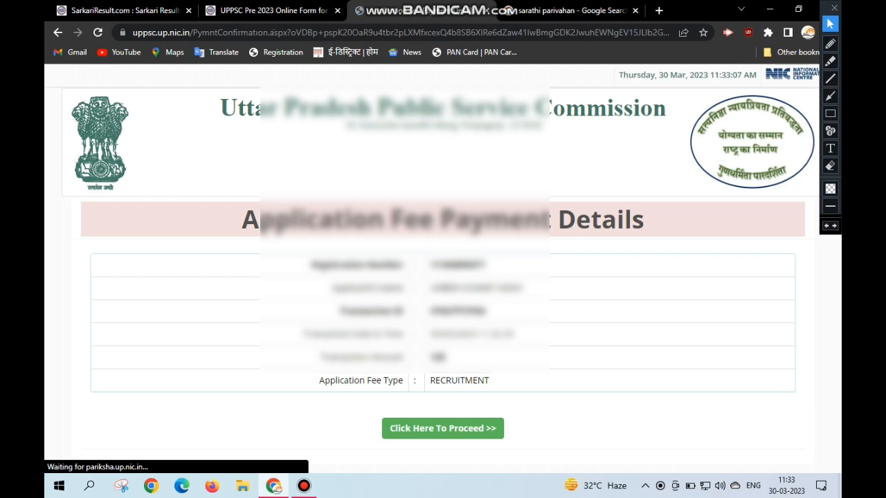
- Proceed from the fee payment details to the photograph and signature upload and review the image format, size and dimension guidelines
click(442, 428)
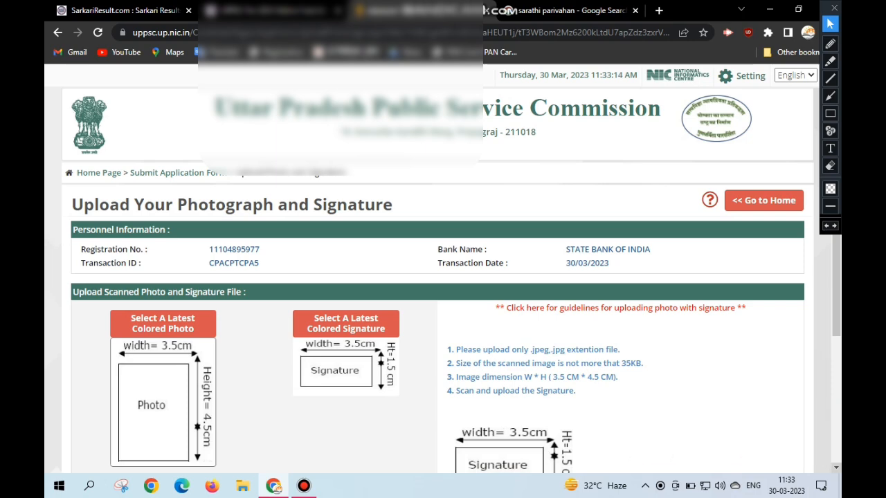
scroll(443, 269, down, 2)
scroll(443, 268, down, 3)
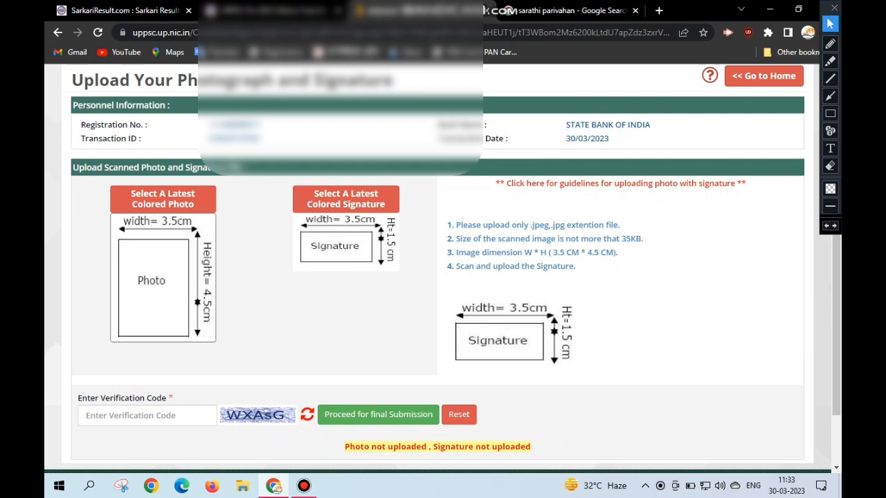
drag(530, 225, 620, 225)
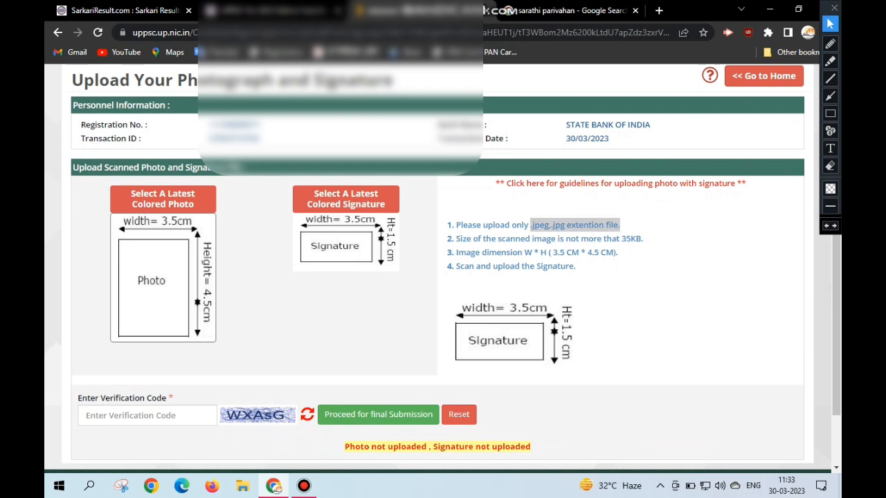
drag(548, 253, 576, 266)
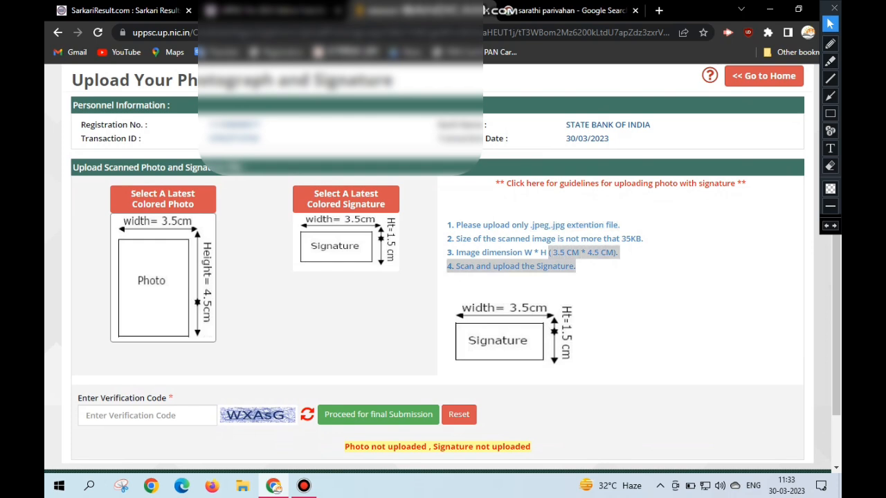
click(588, 269)
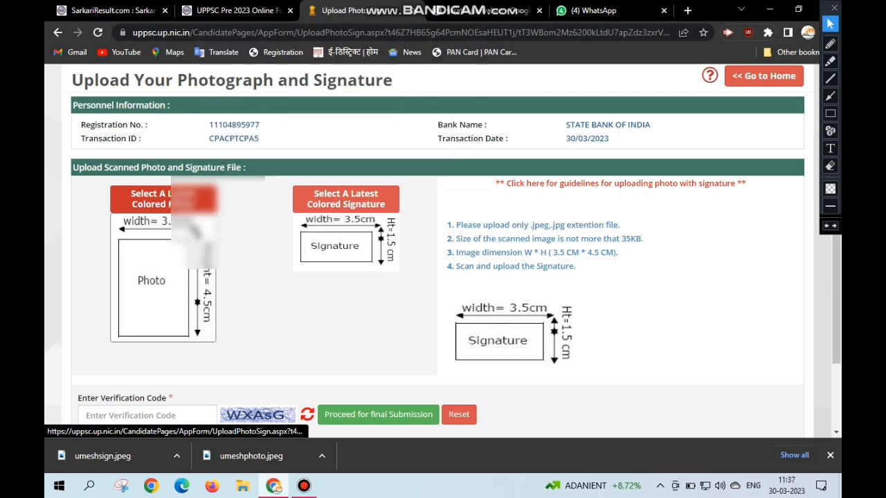
- Try to upload the candidate's original photo from Downloads, cropping it and saving the photo data
click(345, 198)
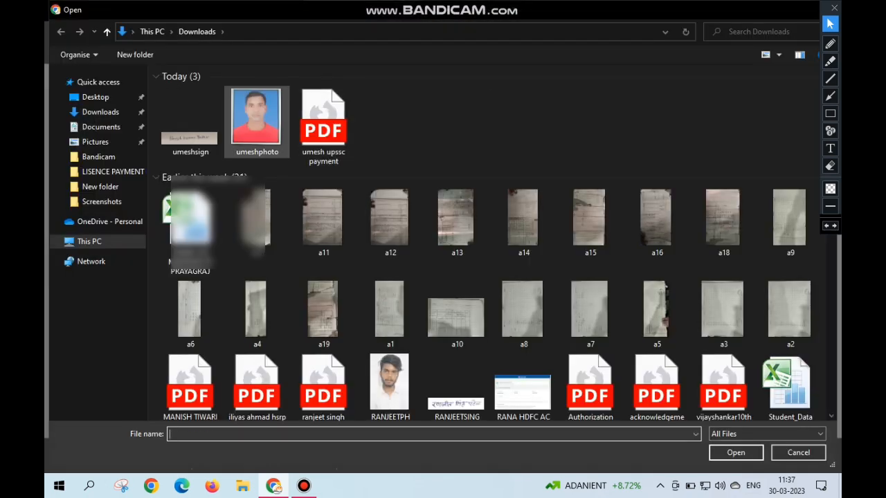
double_click(257, 118)
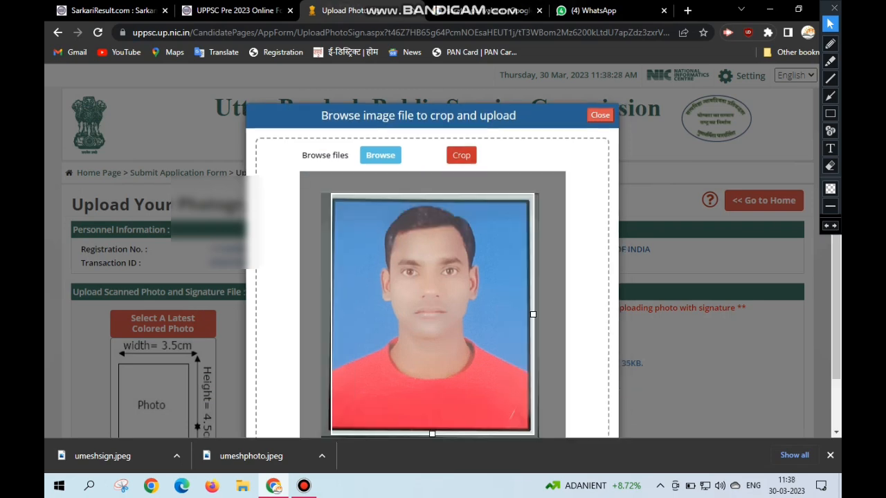
click(461, 155)
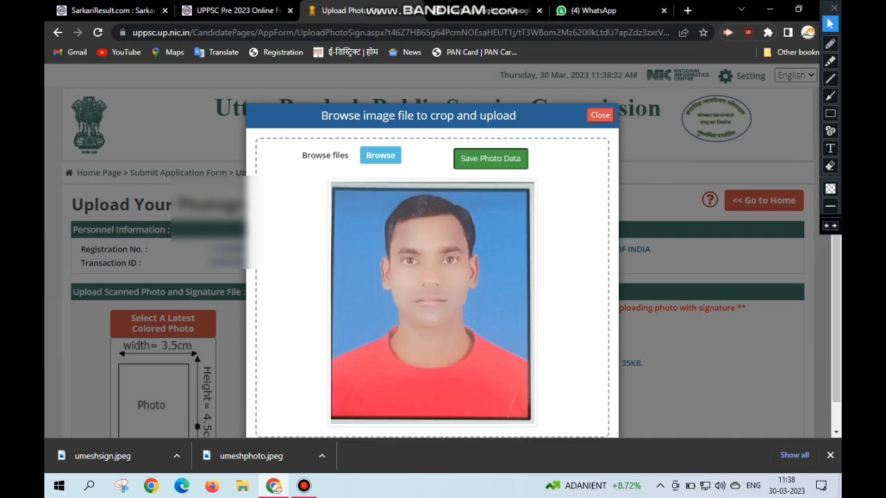
click(491, 158)
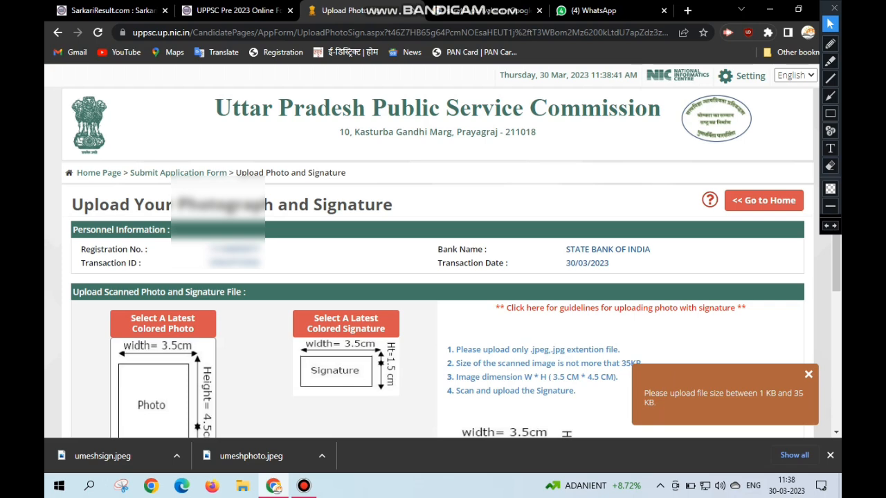
- Start selecting the colored photo again and open the candidate's photo file from Downloads in Microsoft Office 2010
click(163, 323)
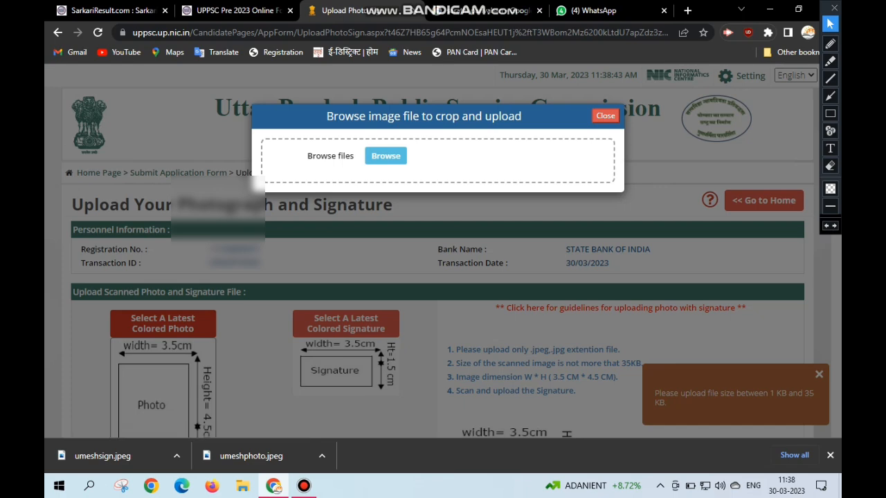
click(385, 156)
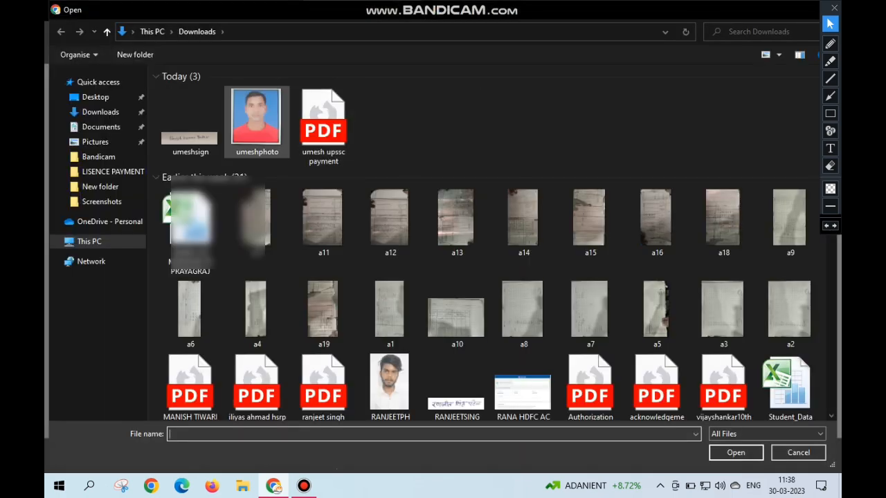
click(262, 124)
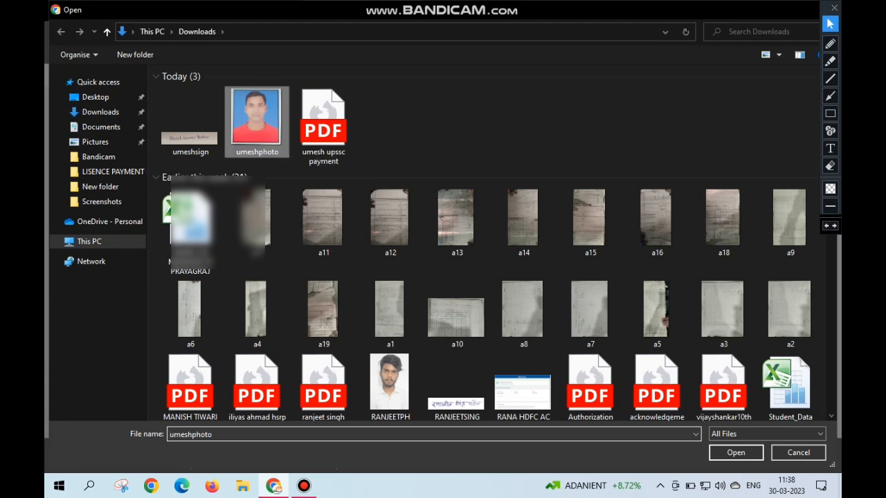
right_click(263, 105)
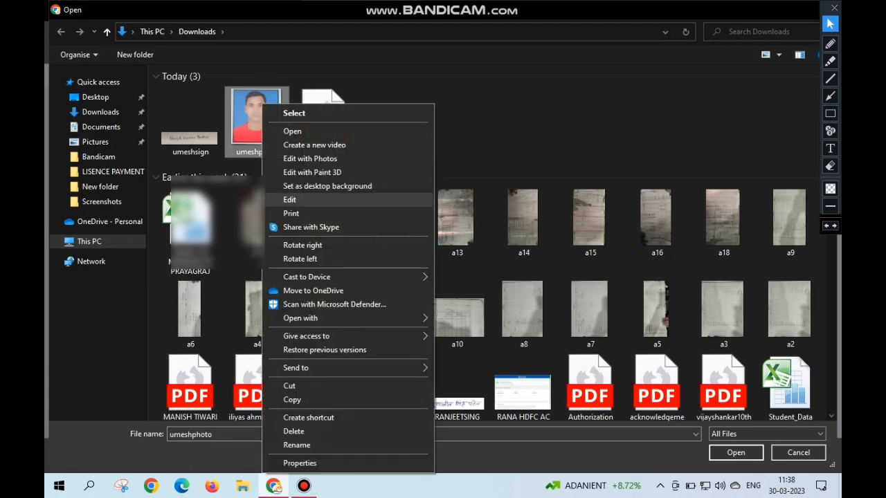
mouse_move(346, 318)
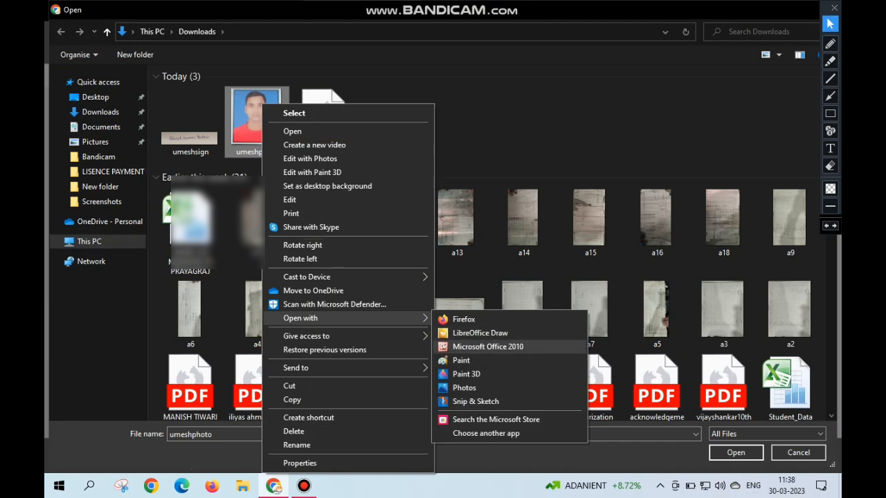
click(484, 346)
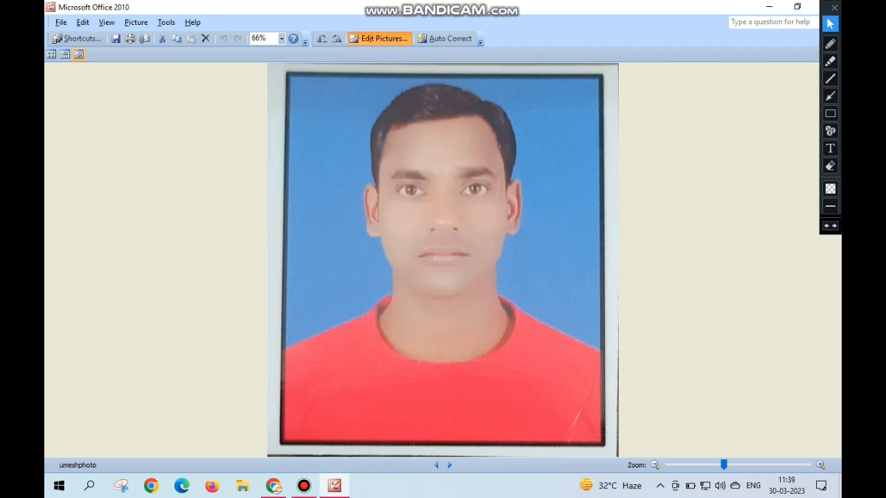
- Resize the photo by percentage of its original dimensions to 465 x 523, save it and close the picture editor
click(379, 38)
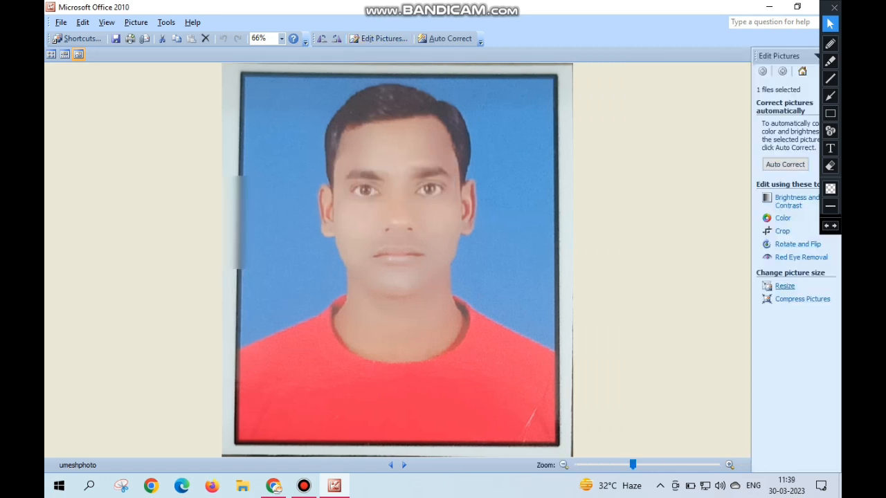
click(784, 285)
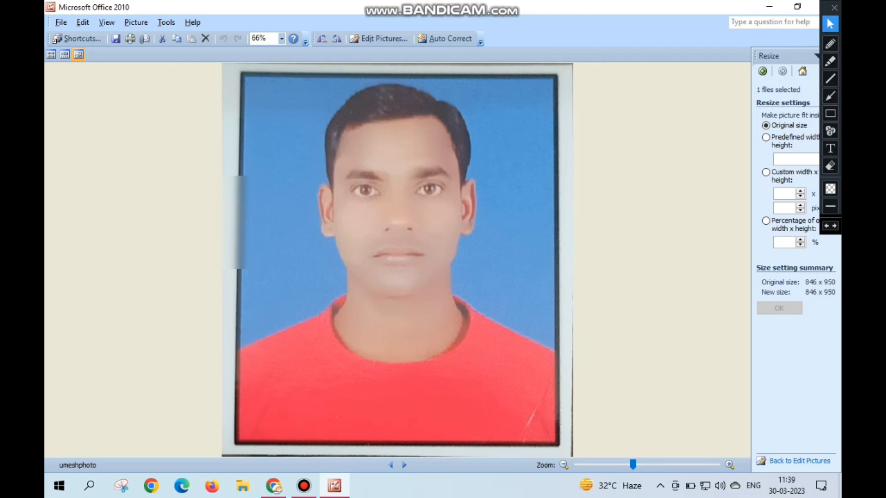
click(782, 242)
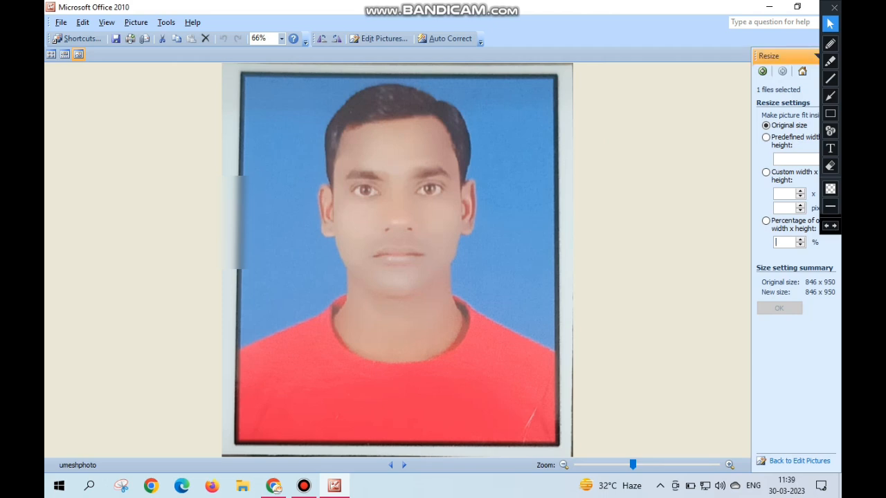
text(80)
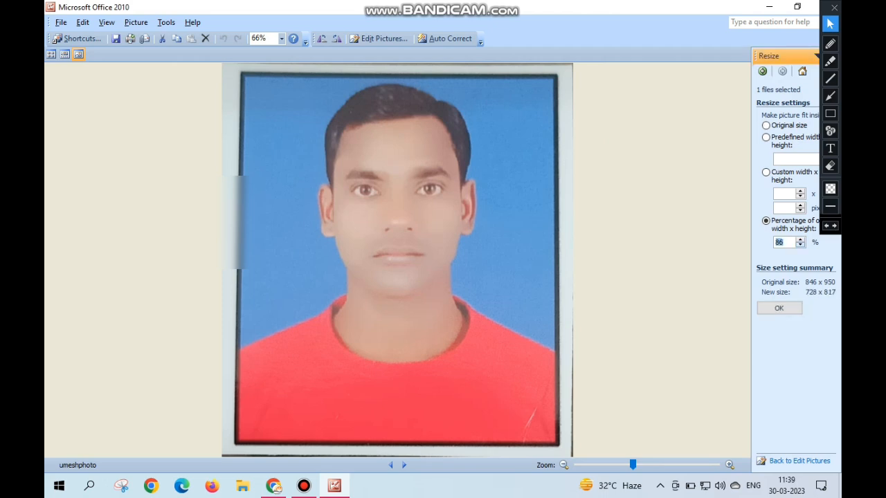
text(56)
click(800, 245)
click(779, 308)
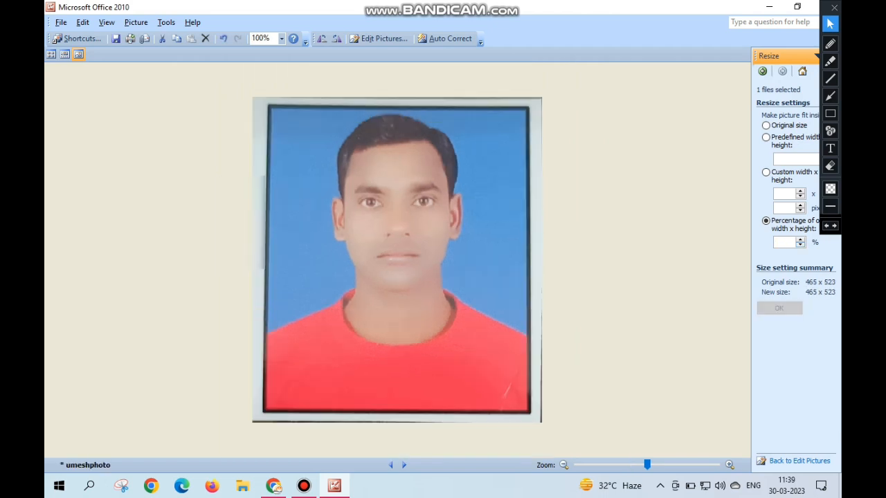
key(ctrl+s)
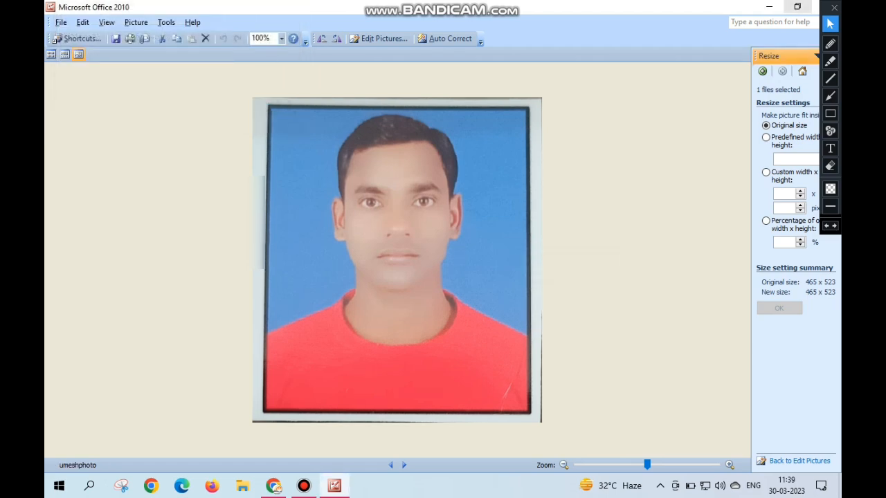
click(834, 7)
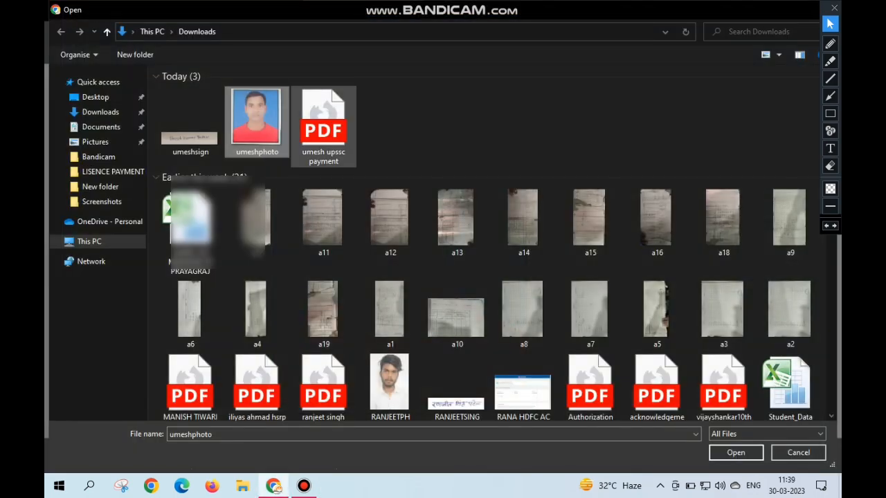
- Upload the resized photo from the refreshed Downloads folder, cropping it and saving the photo data
right_click(404, 99)
click(436, 147)
double_click(190, 121)
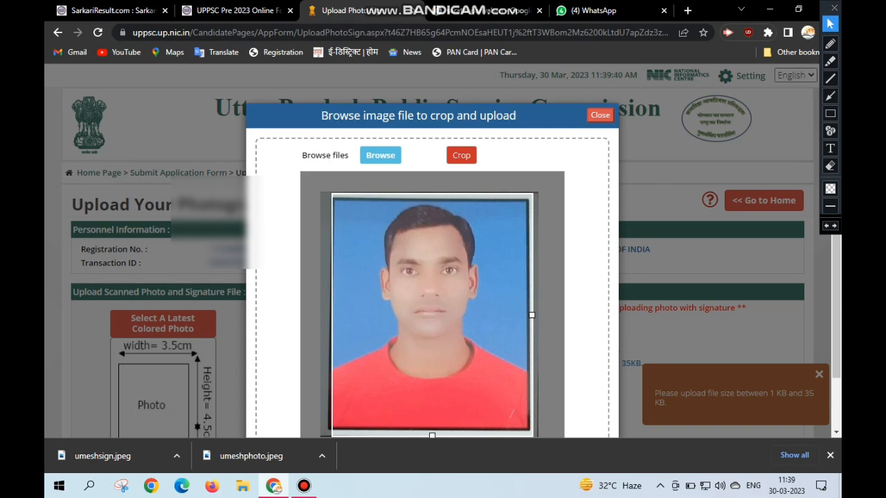
click(461, 155)
click(490, 158)
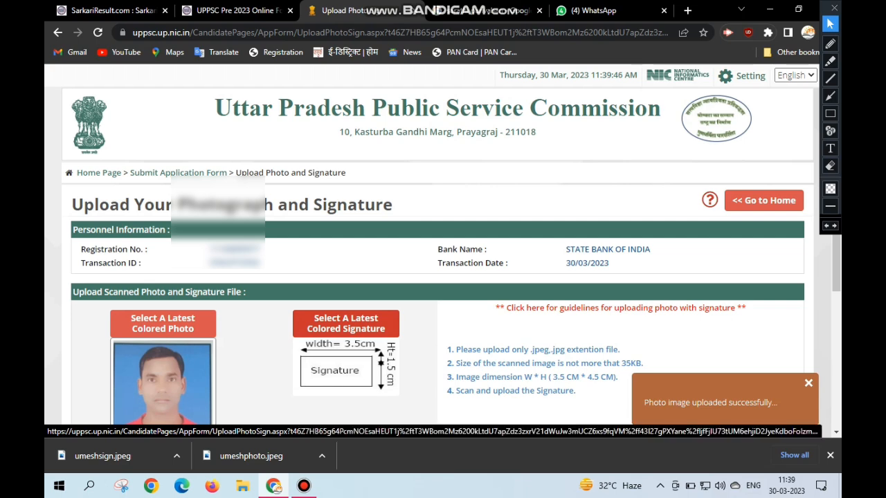
- Choose the candidate's signature image from Downloads, adjust the crop frame to cover the whole signature and crop it for upload
click(346, 324)
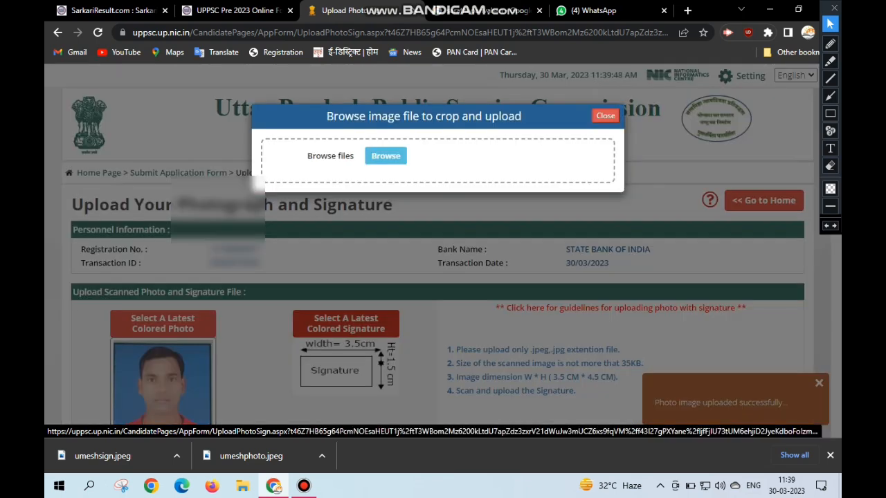
click(385, 155)
double_click(259, 132)
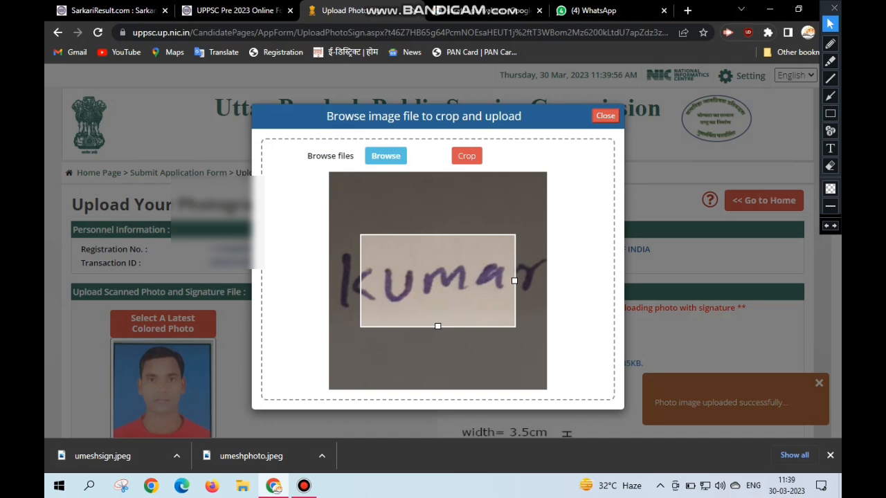
scroll(438, 280, up, 6)
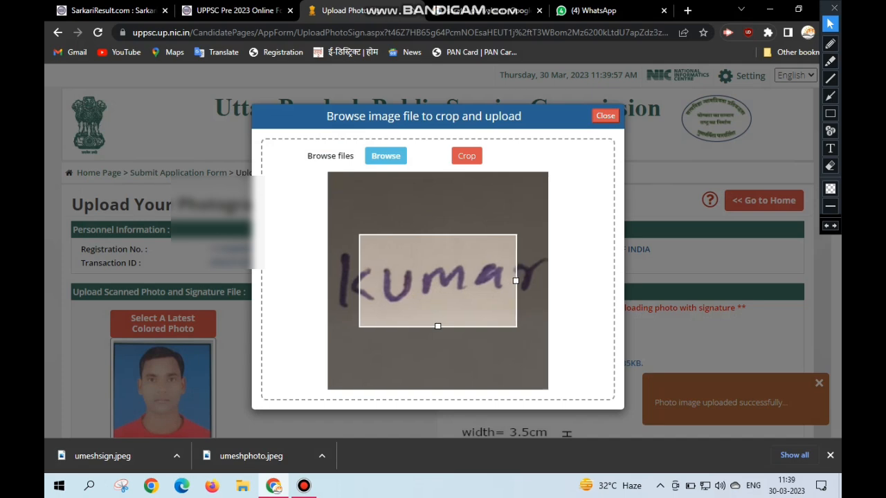
drag(641, 281, 764, 280)
click(467, 156)
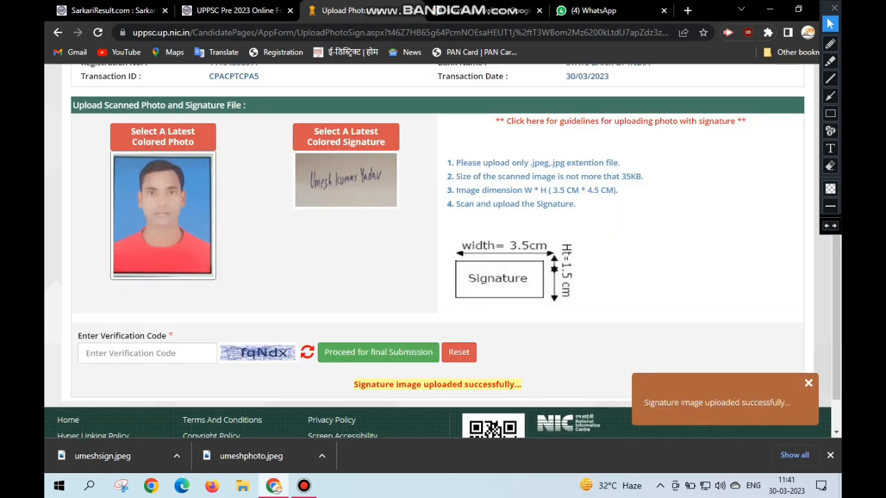
- Enter the verification code shown beside the field and proceed for final submission
click(147, 353)
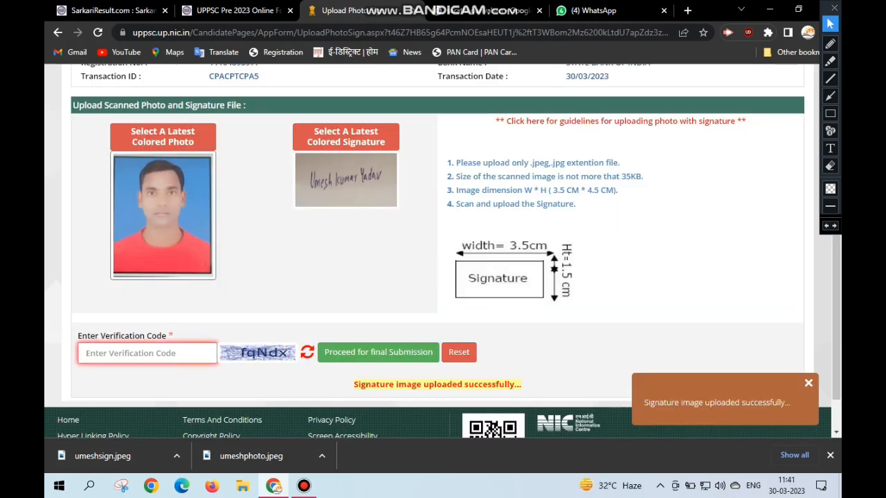
text(fq)
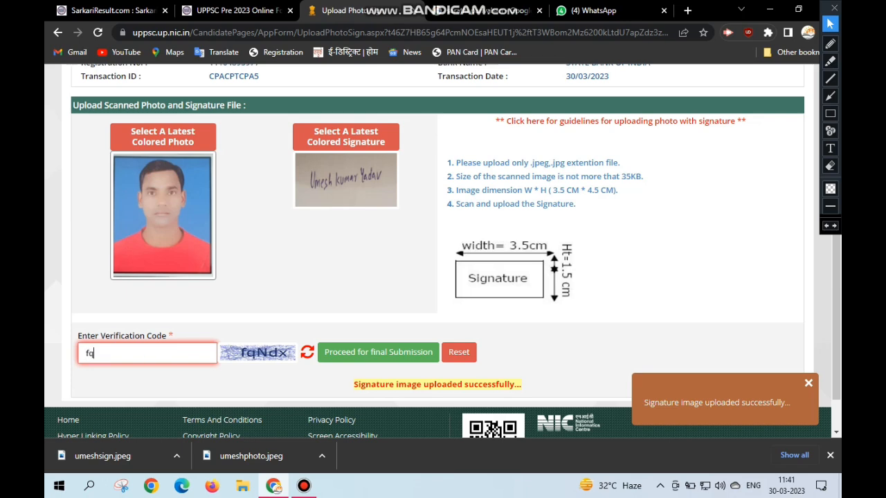
text(Ndx)
click(377, 352)
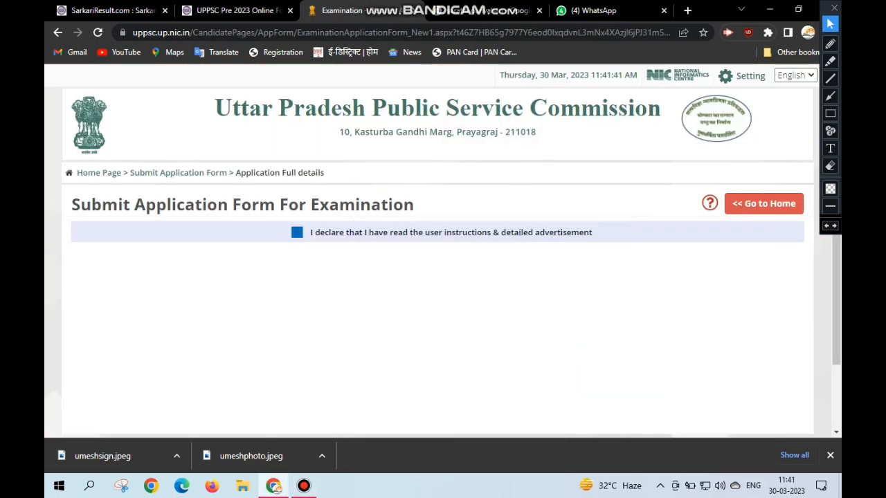
- Accept the declaration on instructions and advertisement, review the filled candidate details and choose Mathematics as a graduation level subject
click(297, 232)
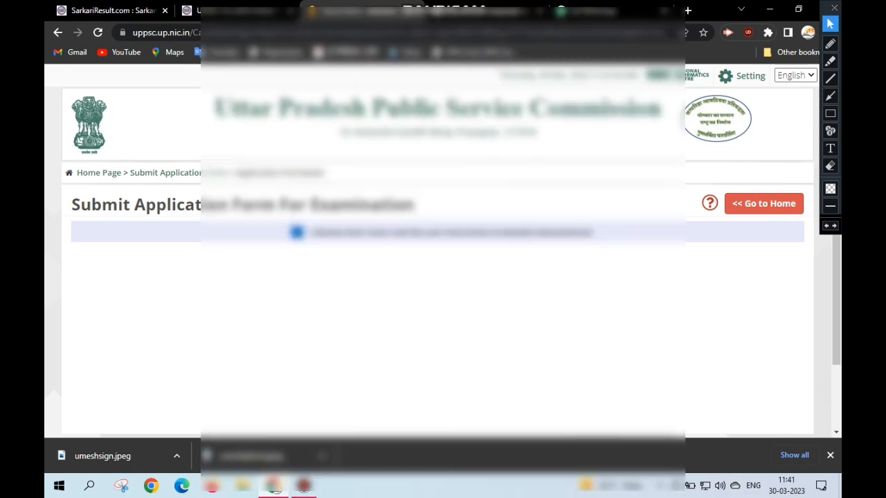
scroll(747, 291, down, 8)
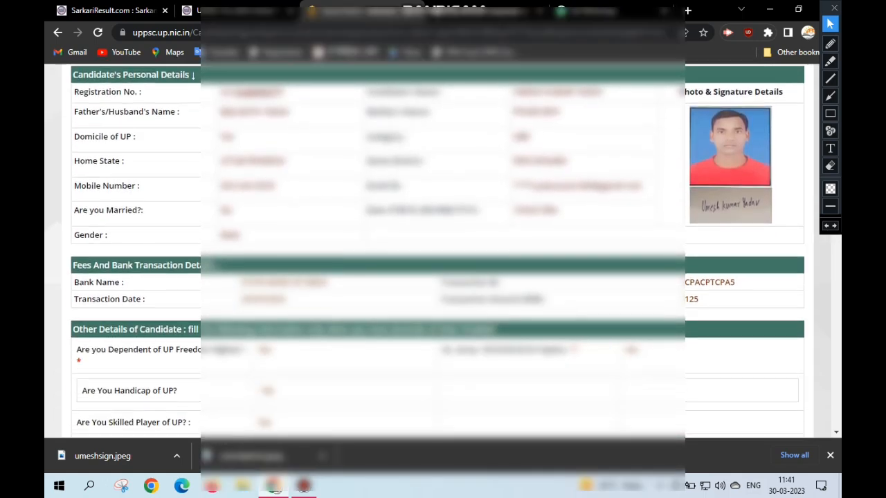
scroll(443, 277, down, 4)
scroll(443, 277, up, 1)
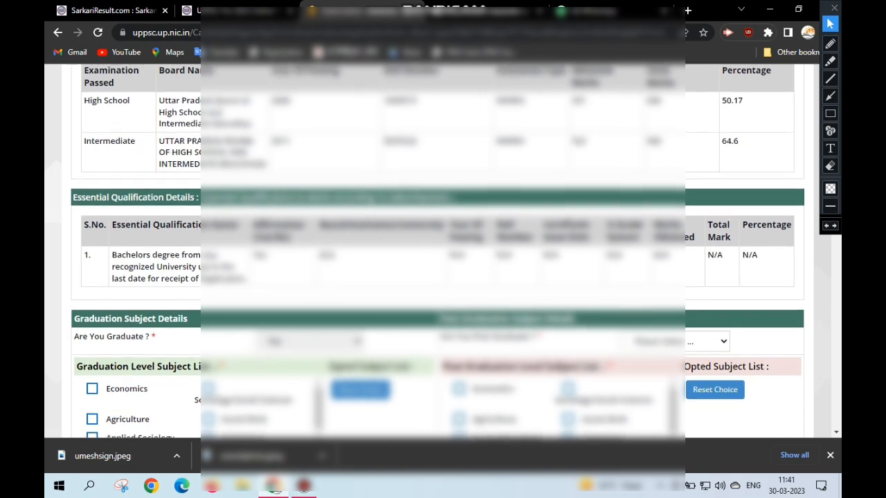
scroll(443, 276, down, 2)
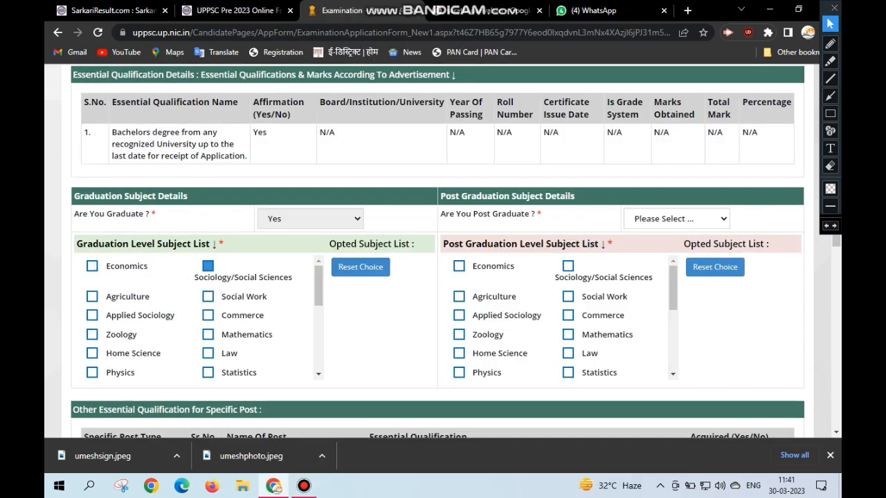
click(208, 335)
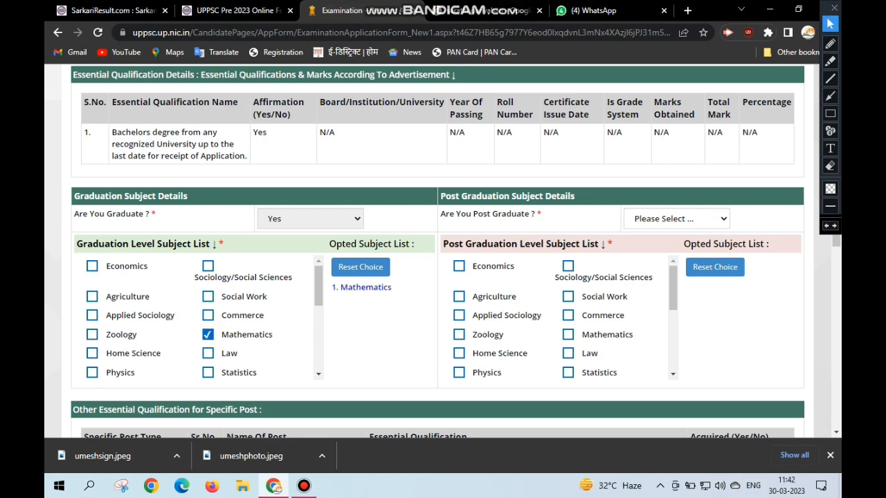
- Reselect Mathematics and add Physics in the Graduation Level Subject List
click(208, 335)
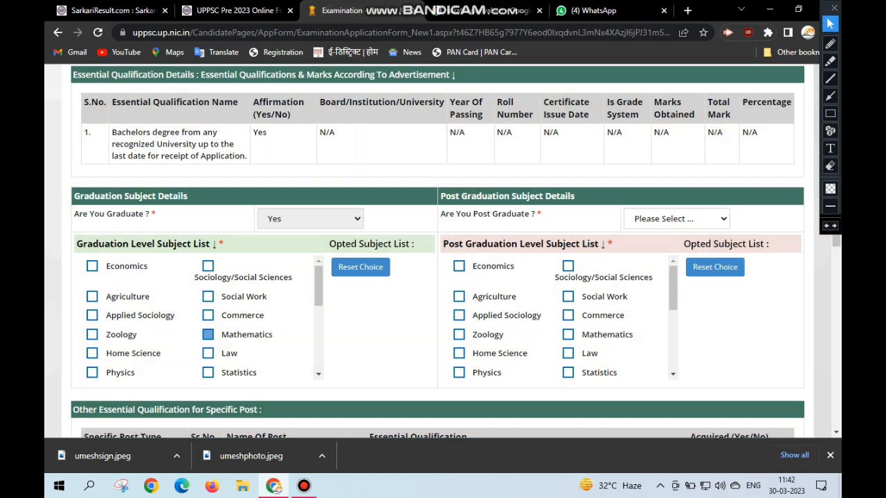
click(208, 335)
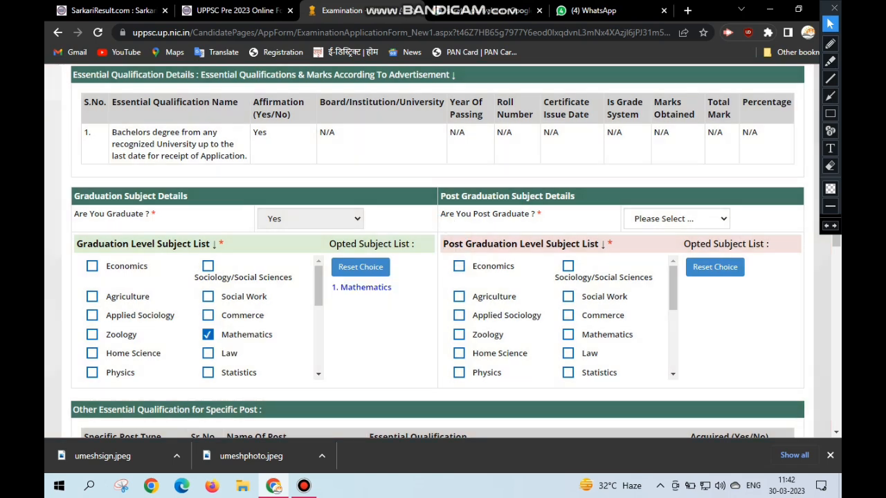
click(92, 372)
- Review the essential qualifications for specific posts and answer Yes to knowing Hindi in Devnagari Lipi
scroll(443, 249, down, 3)
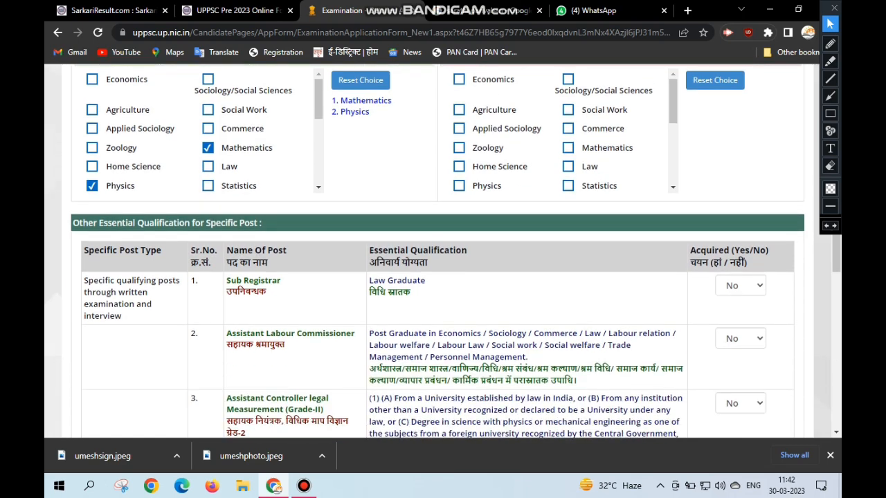
scroll(442, 249, down, 1)
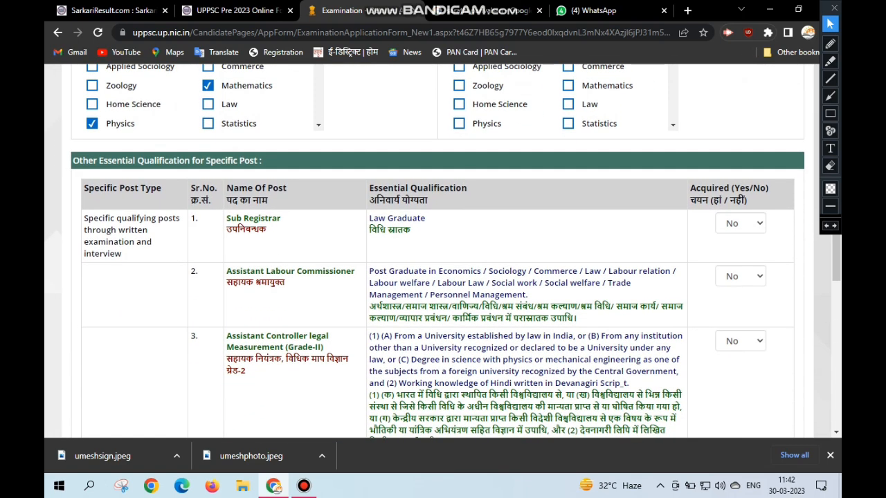
scroll(443, 249, down, 1)
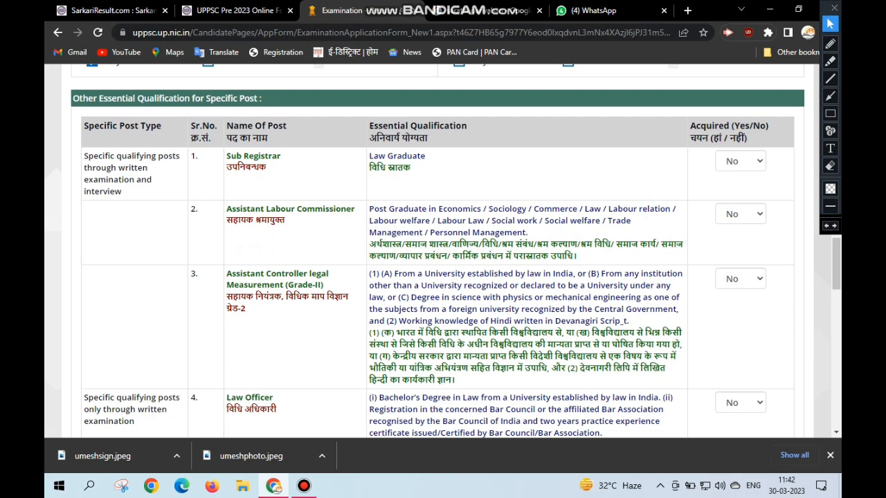
scroll(443, 249, down, 1)
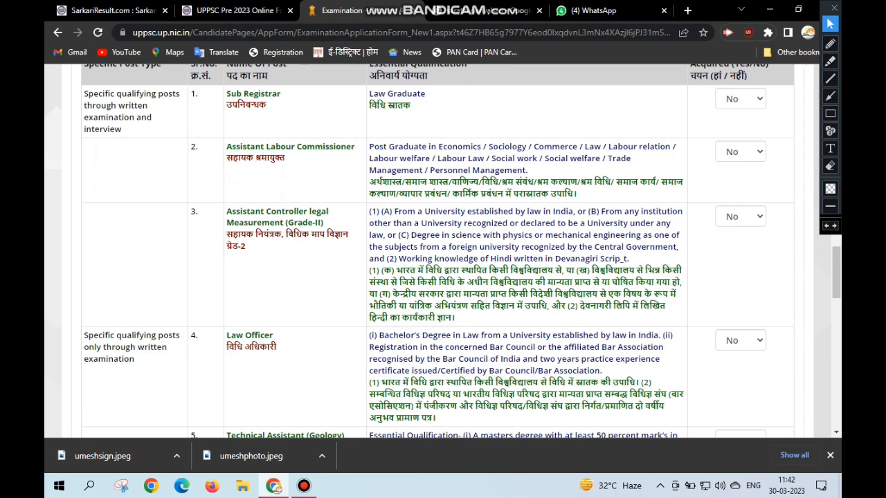
scroll(443, 249, down, 1)
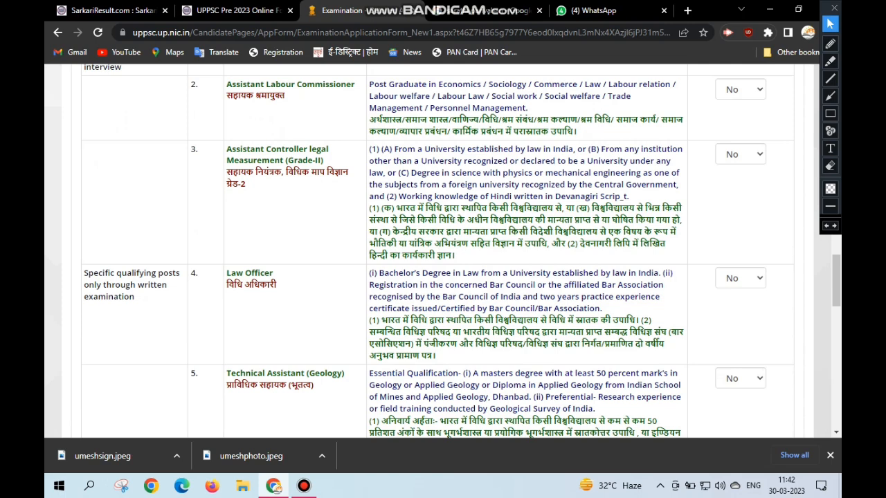
scroll(443, 250, down, 1)
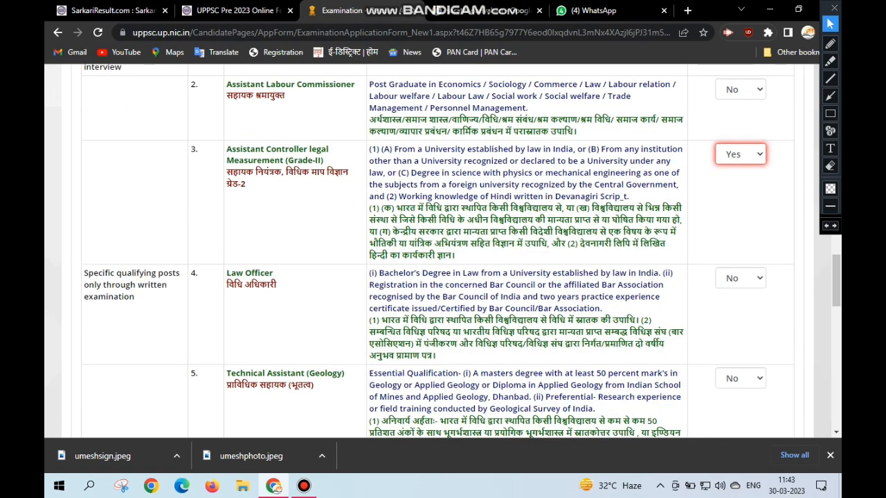
scroll(443, 249, down, 5)
scroll(443, 249, down, 2)
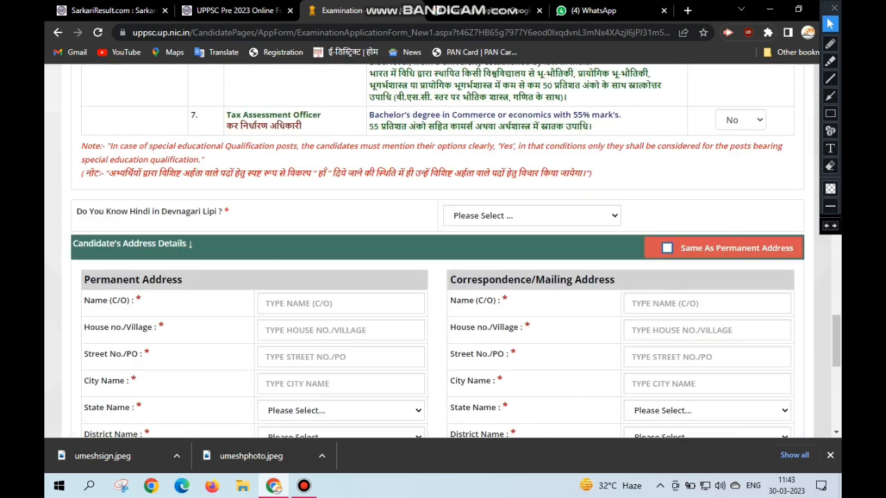
click(531, 216)
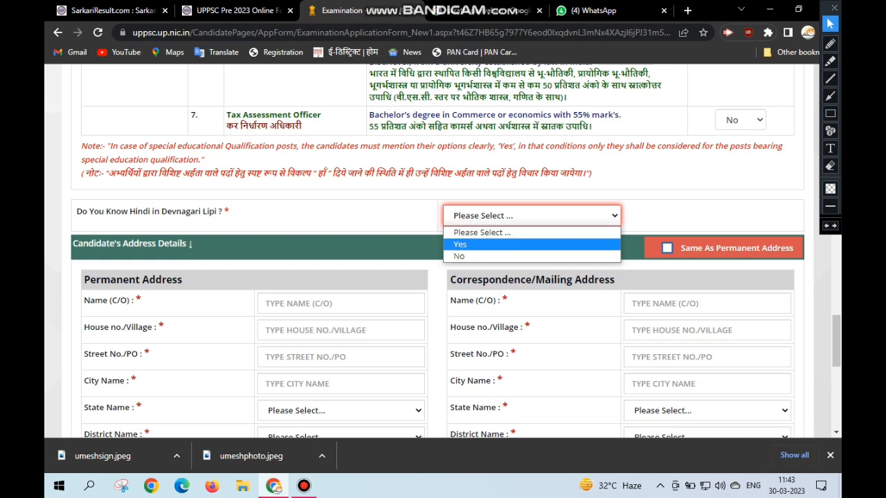
click(531, 245)
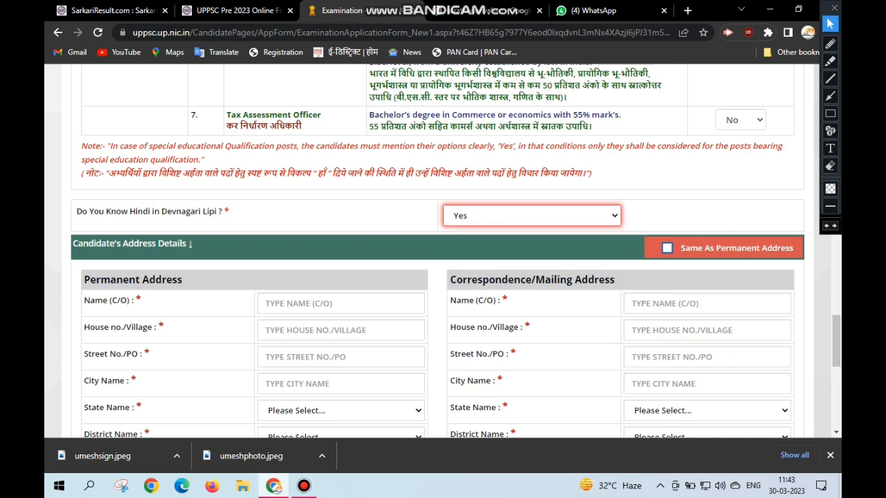
- Fill in the care-of name and the house number or village of the permanent address
scroll(443, 249, down, 1)
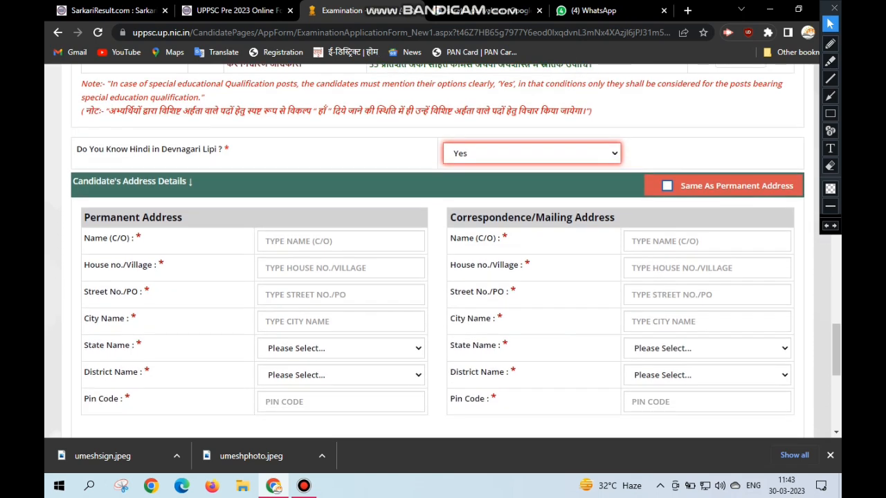
click(310, 241)
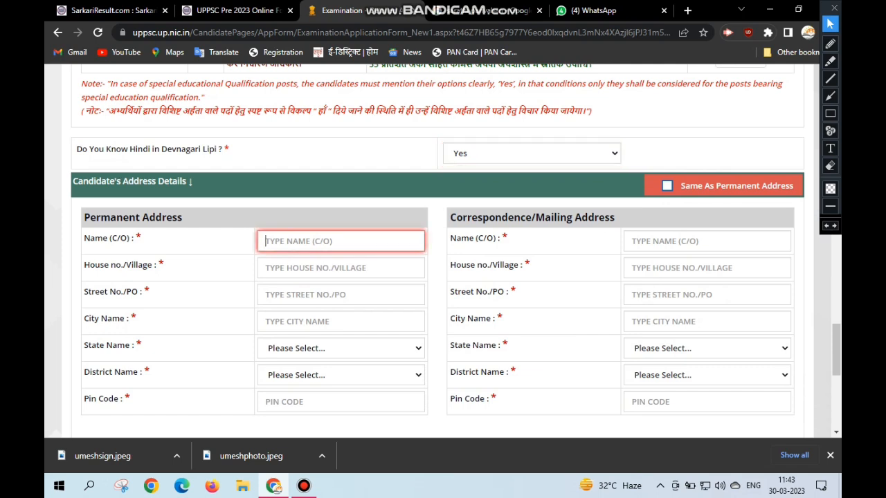
text(BAIJ...)
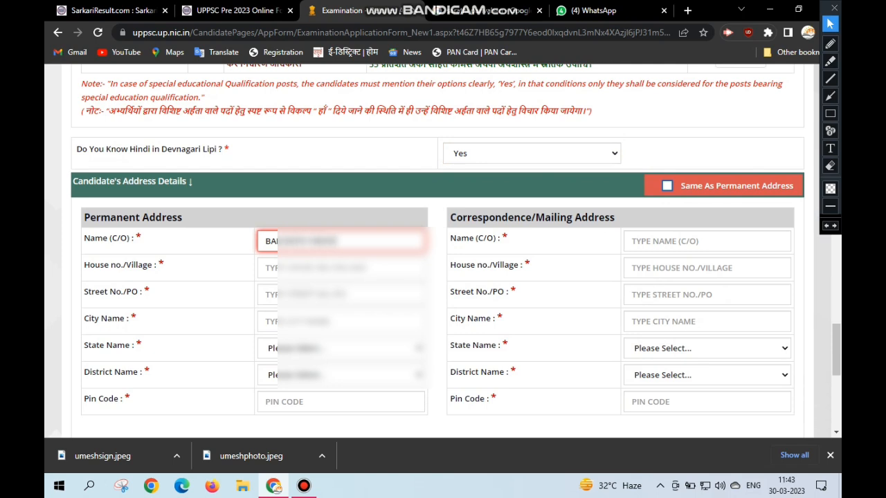
click(310, 268)
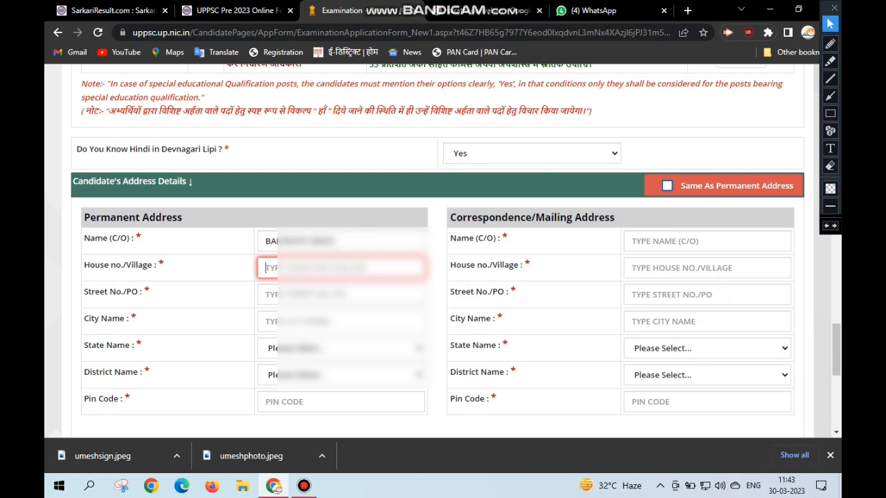
text(SIR)
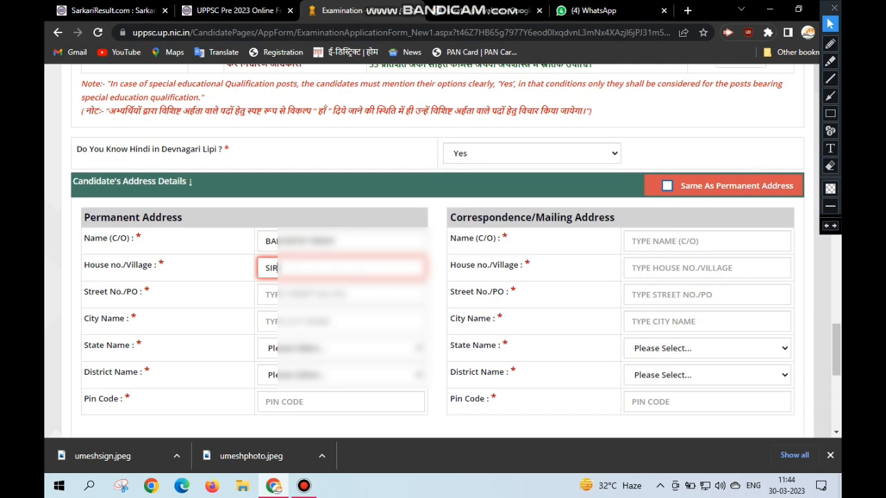
text(***)
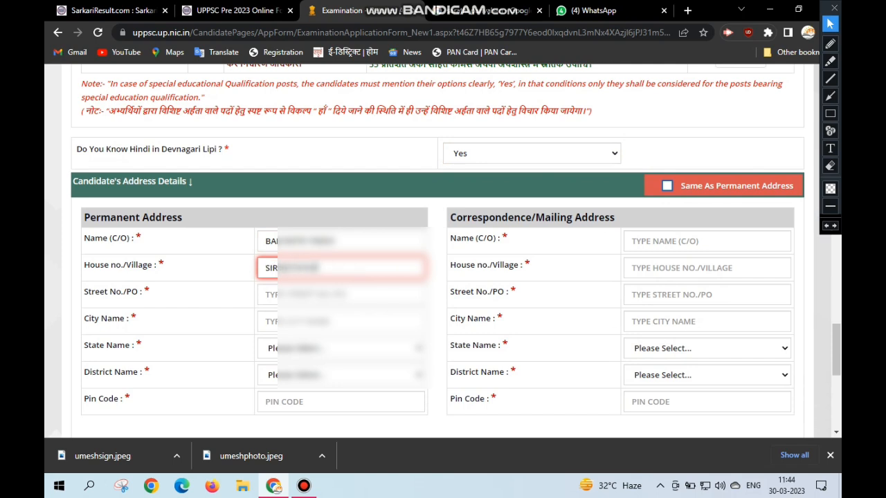
- Enter the street or post office and the city name in the permanent address
key(Tab)
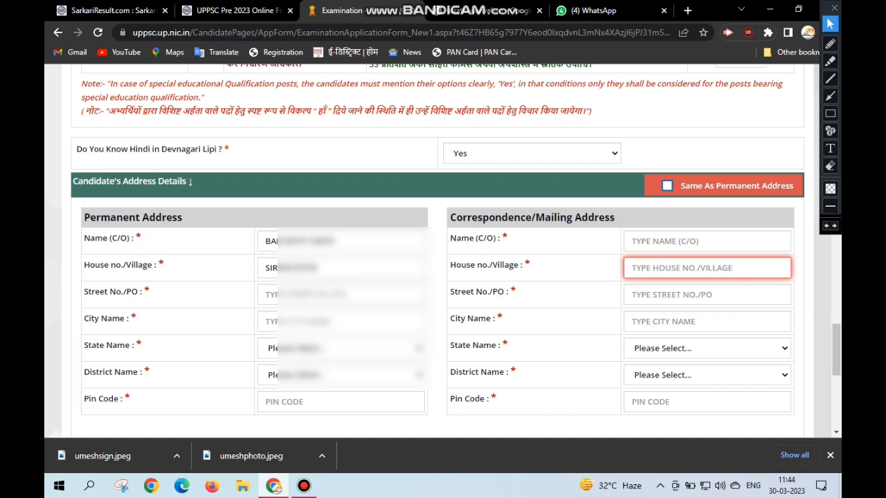
key(Tab)
text(CH****)
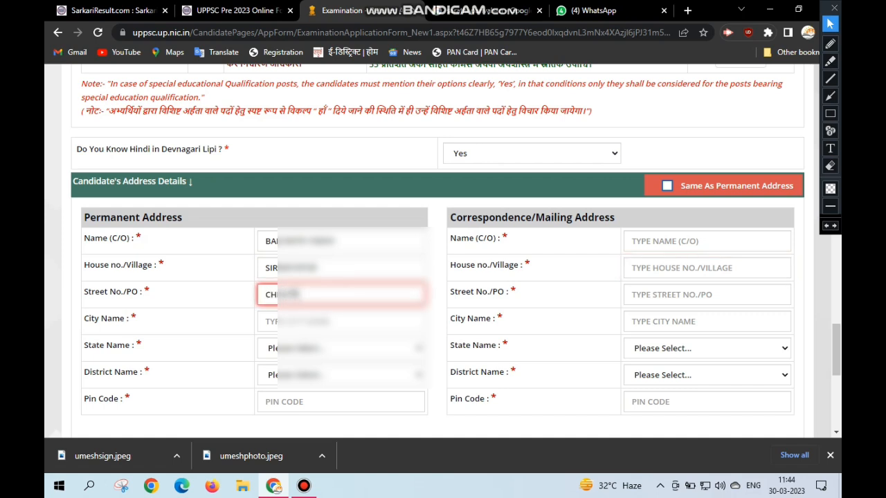
key(Tab)
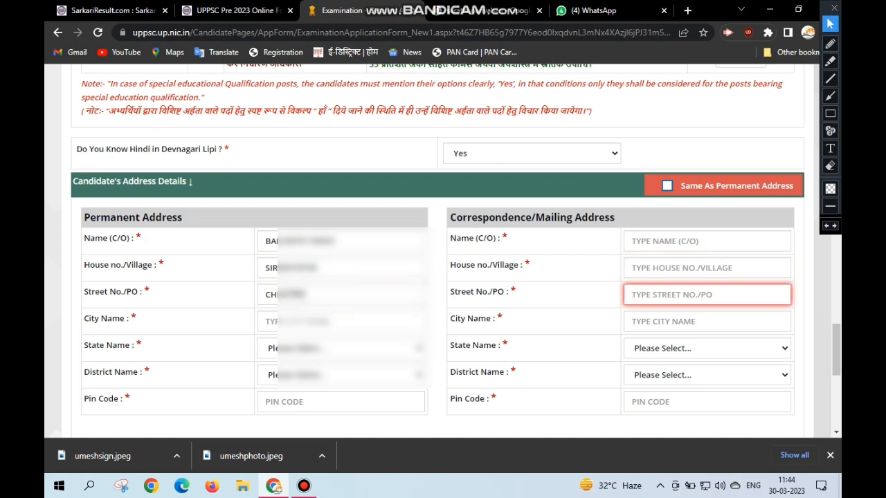
key(Tab)
text(PA)
key(Tab)
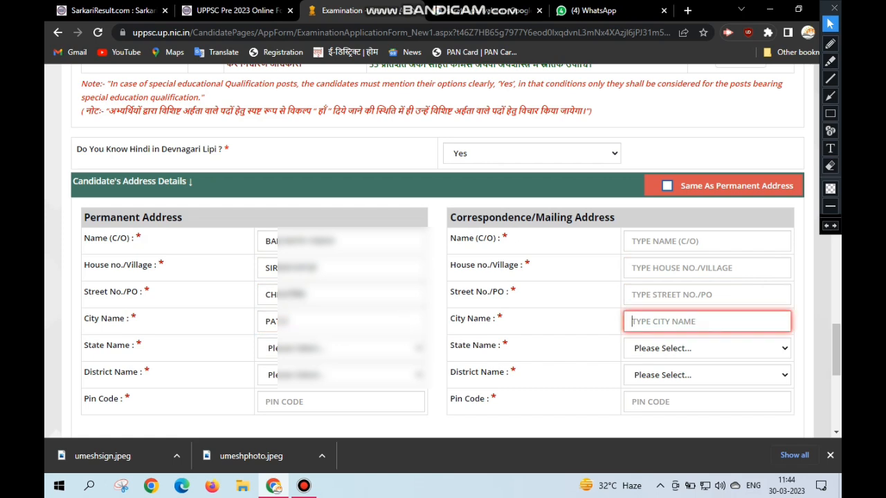
- Choose the candidate's state and district for the permanent address
key(Tab)
key(u)
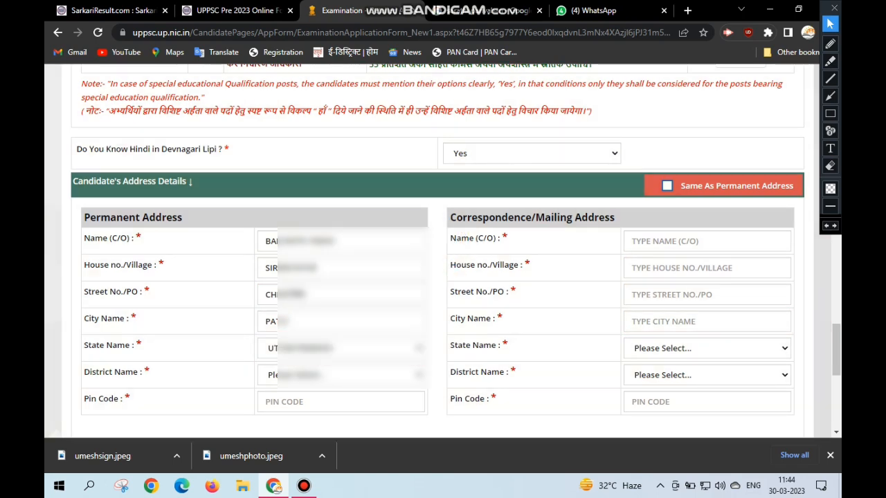
click(341, 375)
text(pr)
key(Return)
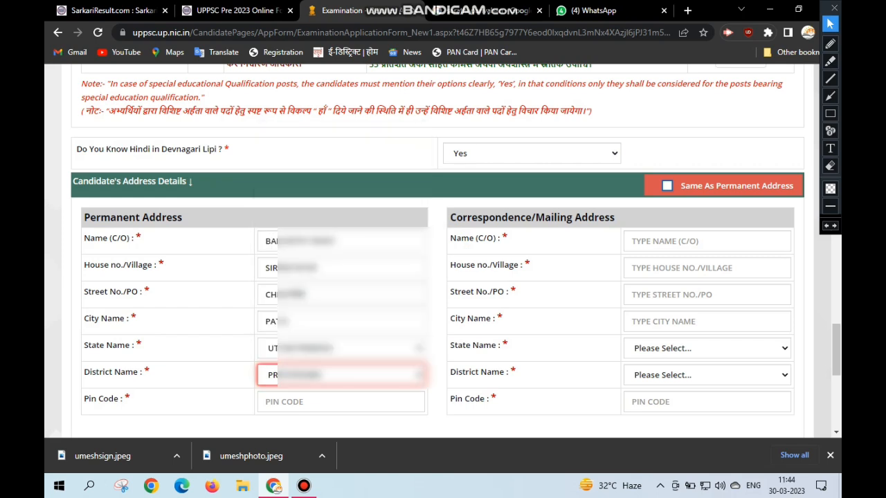
- Enter the postal code of the permanent address and mark the correspondence address as the same
key(Tab)
text(230135)
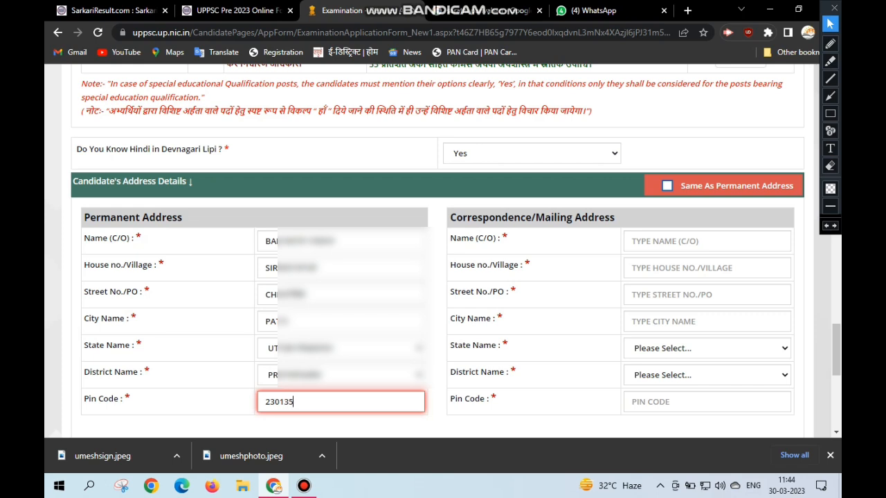
click(667, 186)
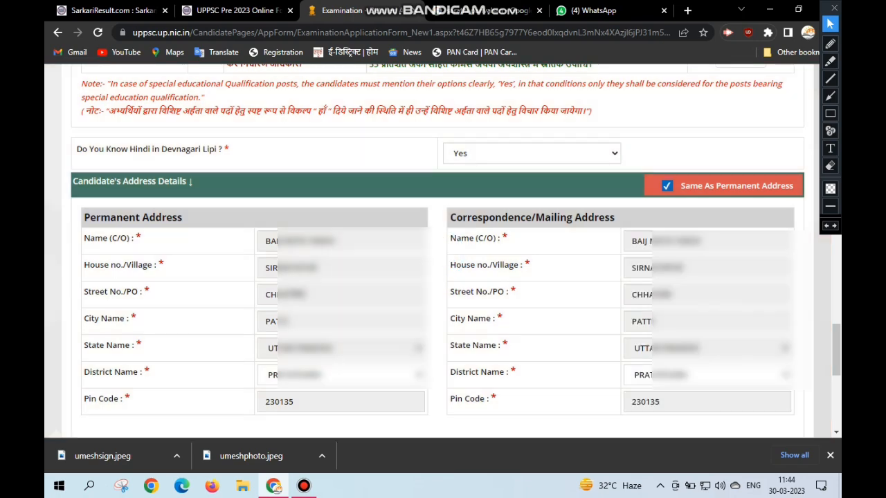
- Set the acceptance of the declaration to Yes
scroll(443, 277, down, 4)
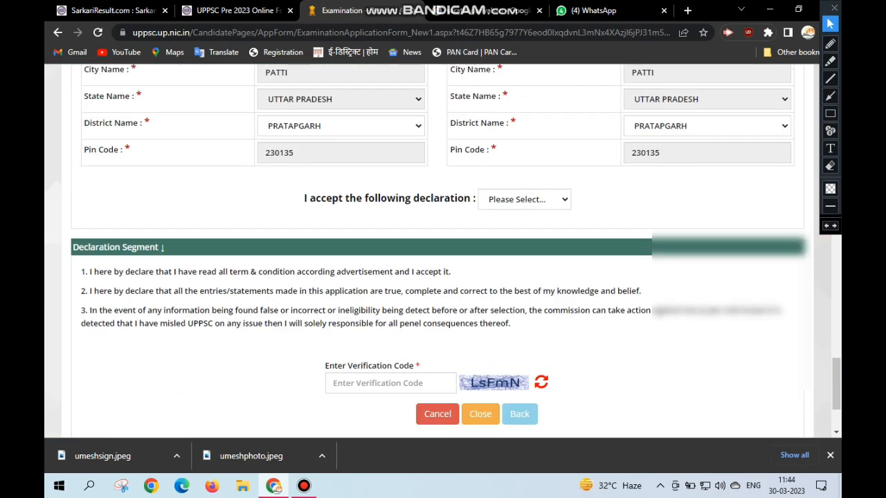
click(524, 200)
click(498, 238)
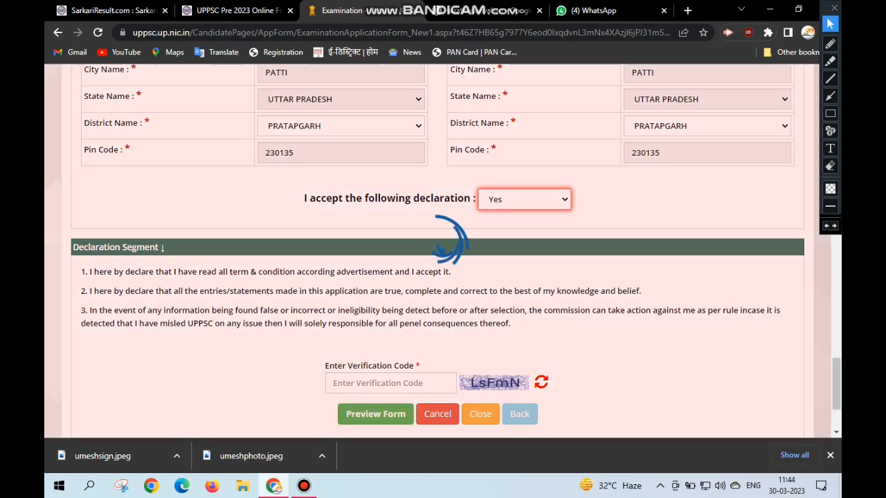
- Enter the verification code shown beside the field and try to preview the form, confirming that the details are correct
scroll(442, 276, down, 1)
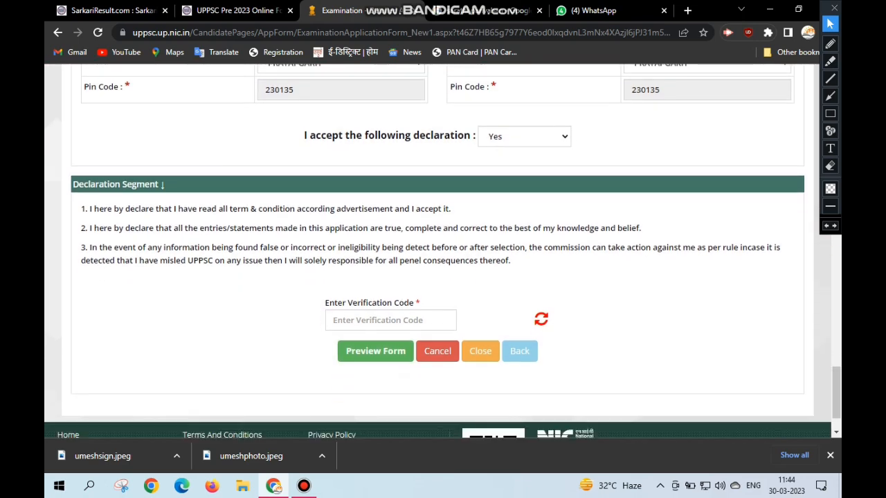
scroll(443, 276, down, 1)
click(390, 259)
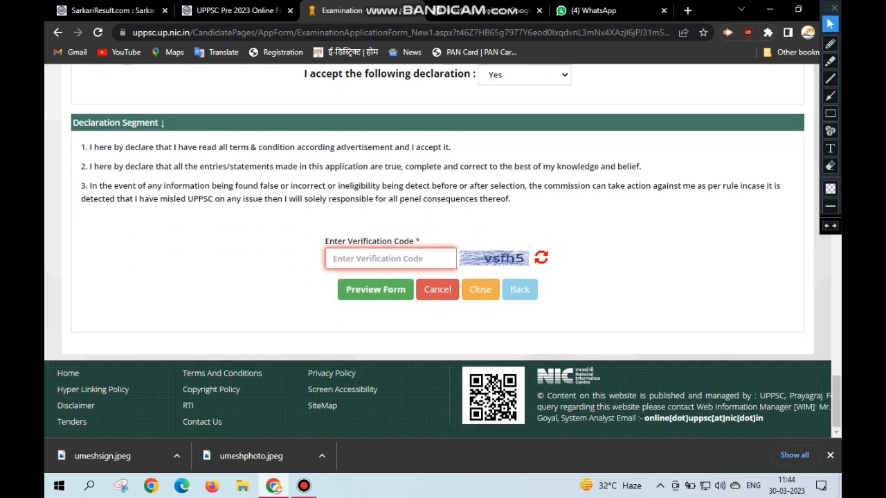
text(vsfh5)
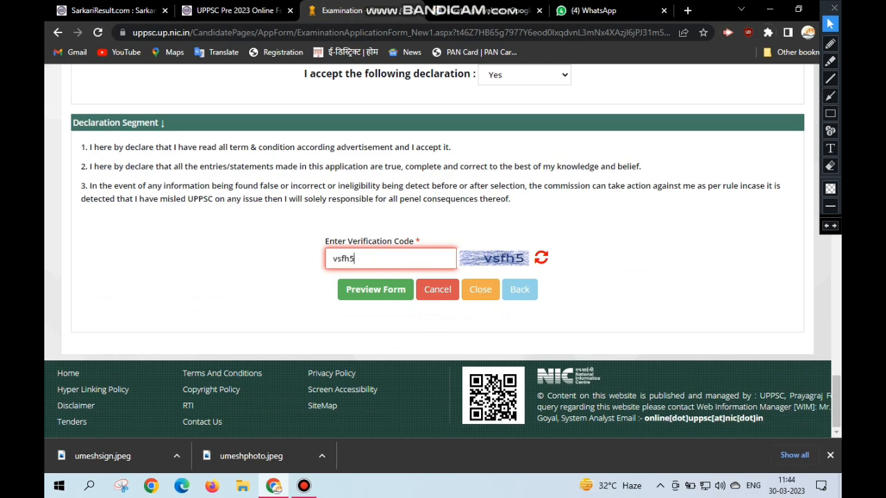
click(375, 289)
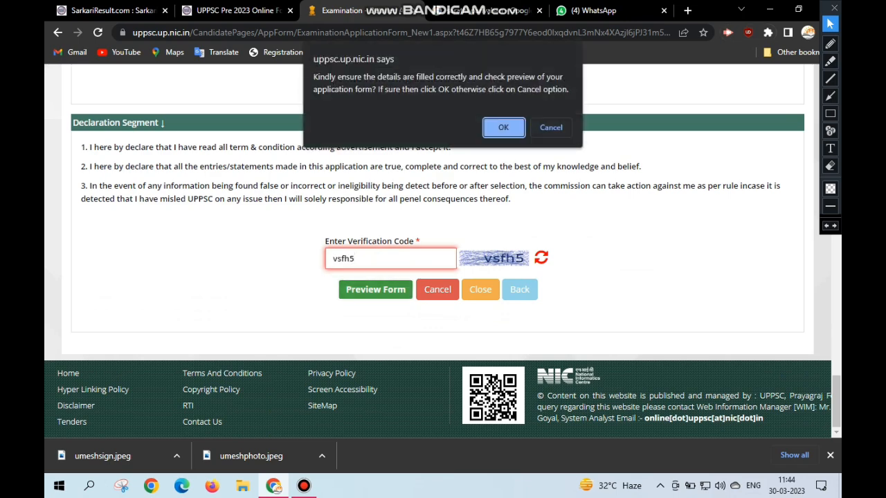
key(Return)
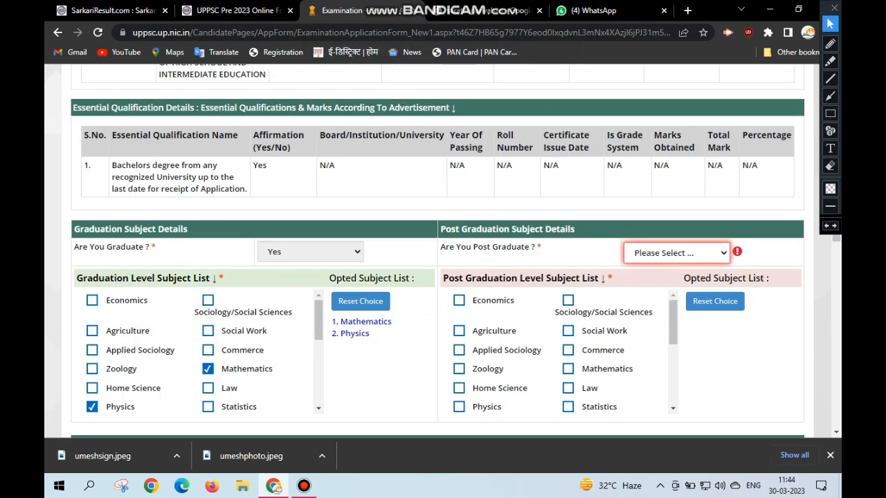
- Answer No to the required question Are You Post Graduate
click(677, 254)
click(650, 293)
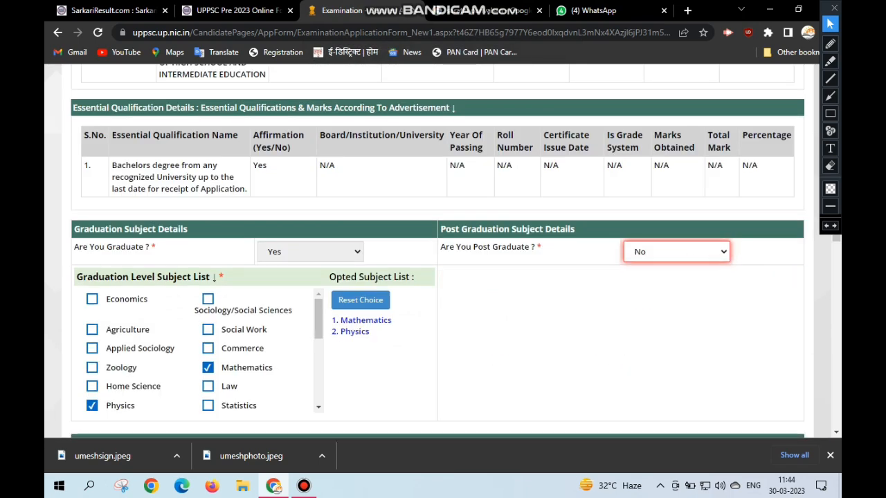
scroll(443, 251, down, 10)
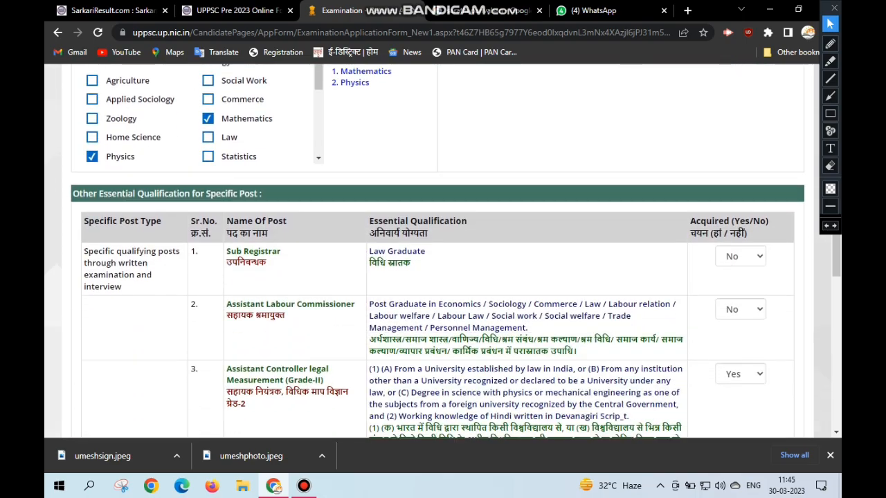
- Preview the completed application form and submit the application, confirming both prompts
scroll(443, 251, down, 10)
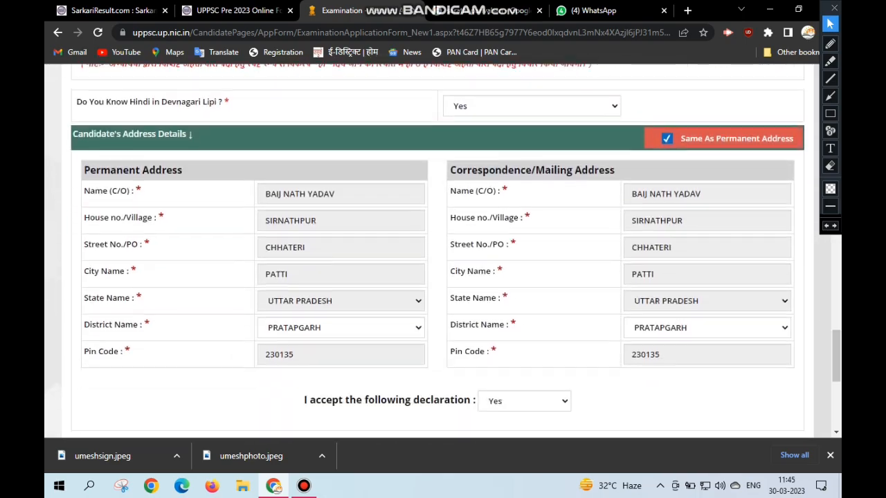
scroll(442, 251, down, 3)
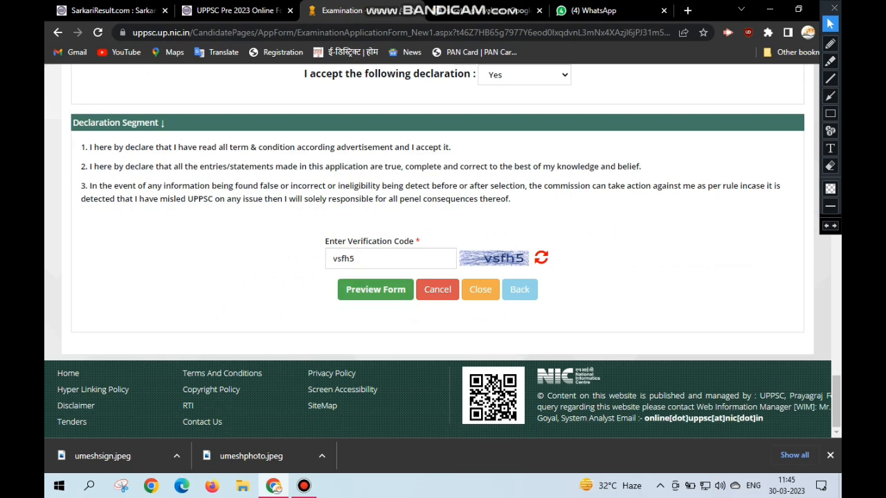
click(375, 289)
key(Return)
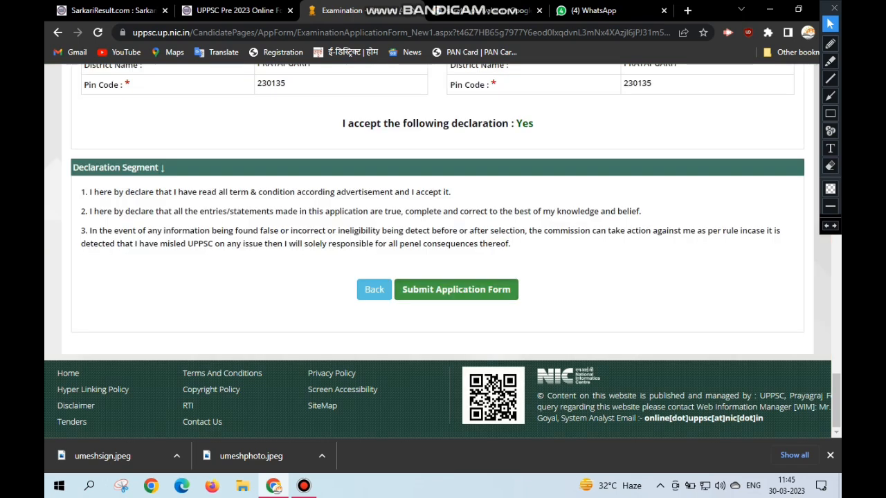
click(456, 289)
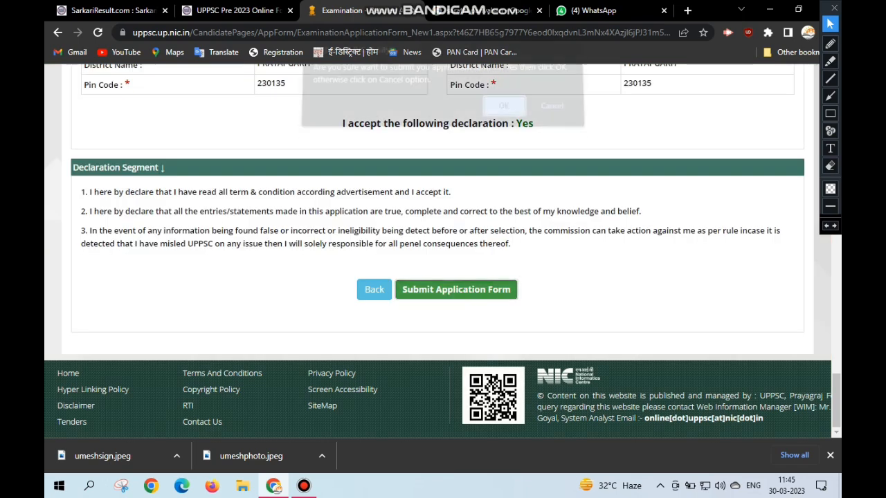
click(504, 115)
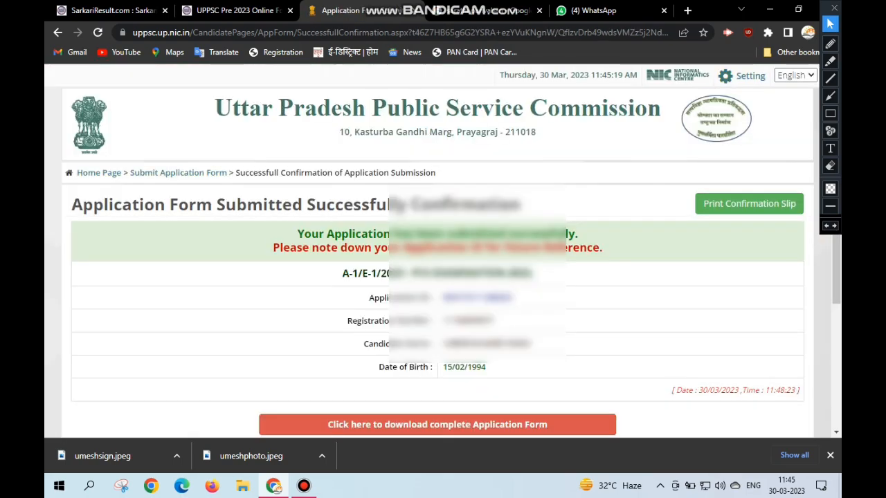
- Open the complete application form from the submission confirmation and review its qualification, address and declaration details
scroll(437, 299, down, 3)
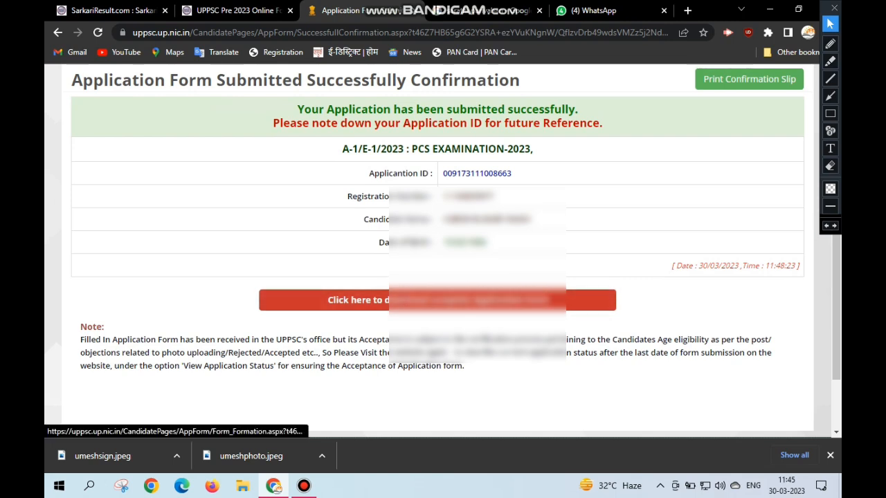
click(438, 300)
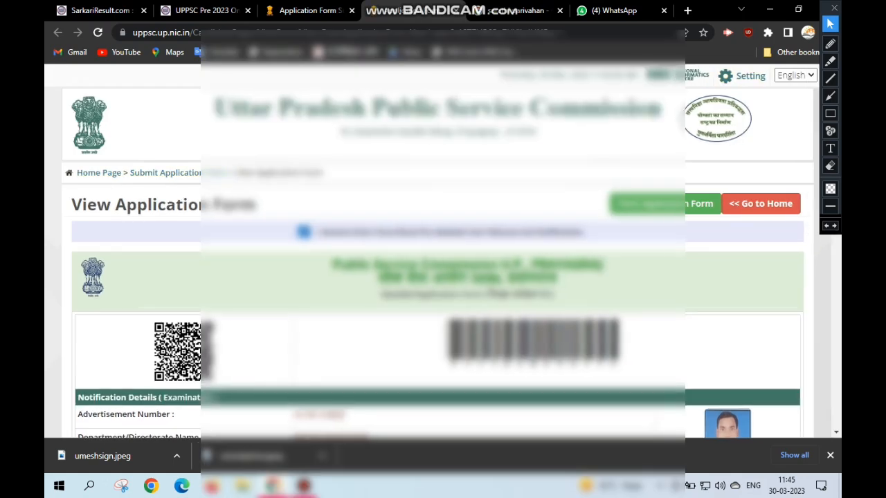
scroll(429, 249, down, 14)
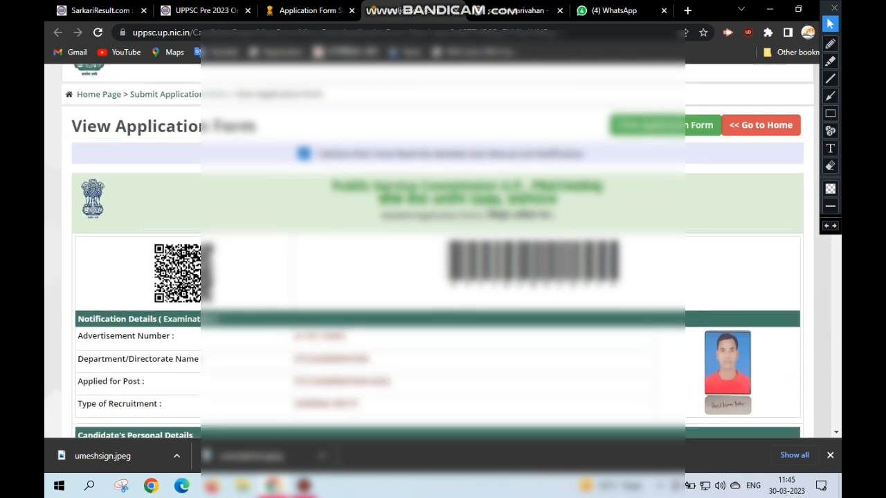
scroll(443, 249, down, 15)
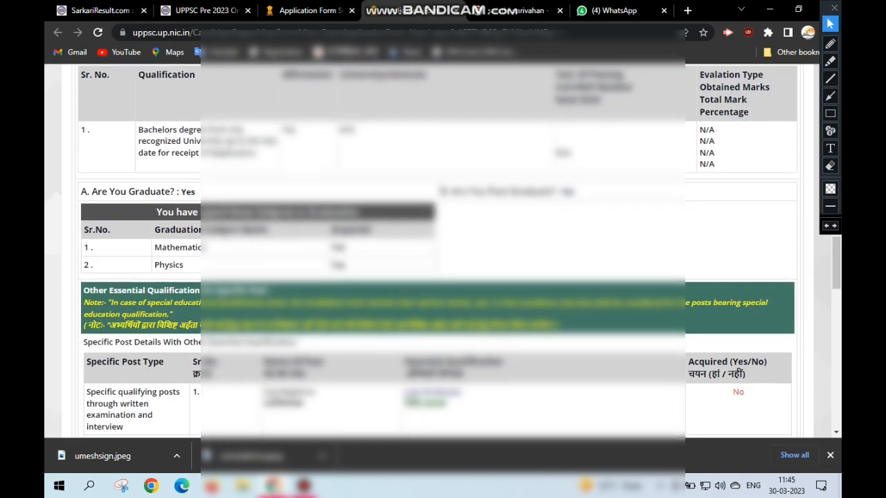
scroll(443, 249, down, 3)
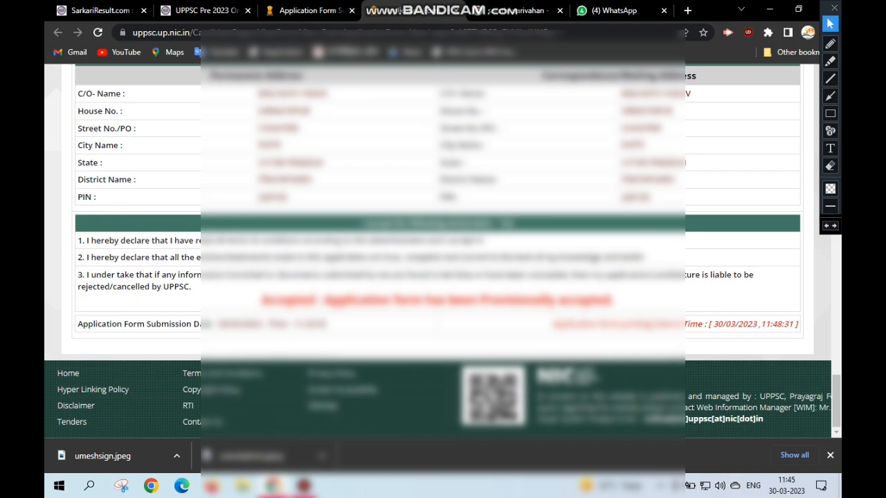
scroll(443, 249, up, 10)
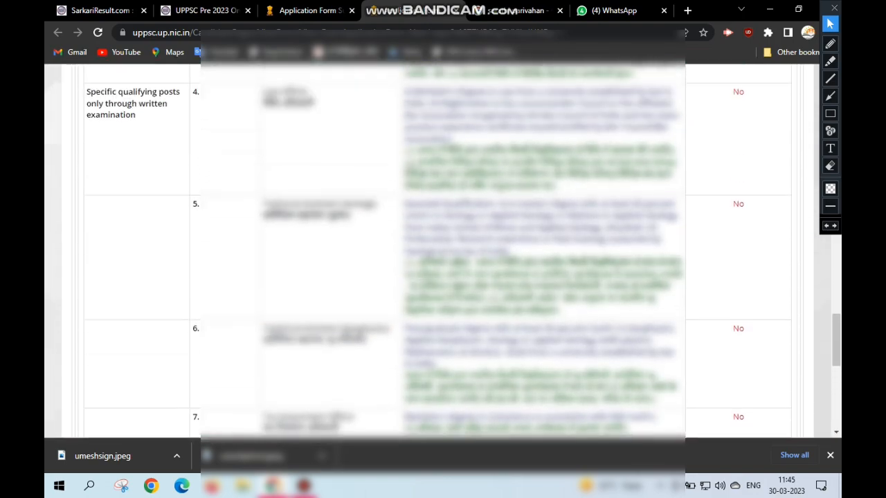